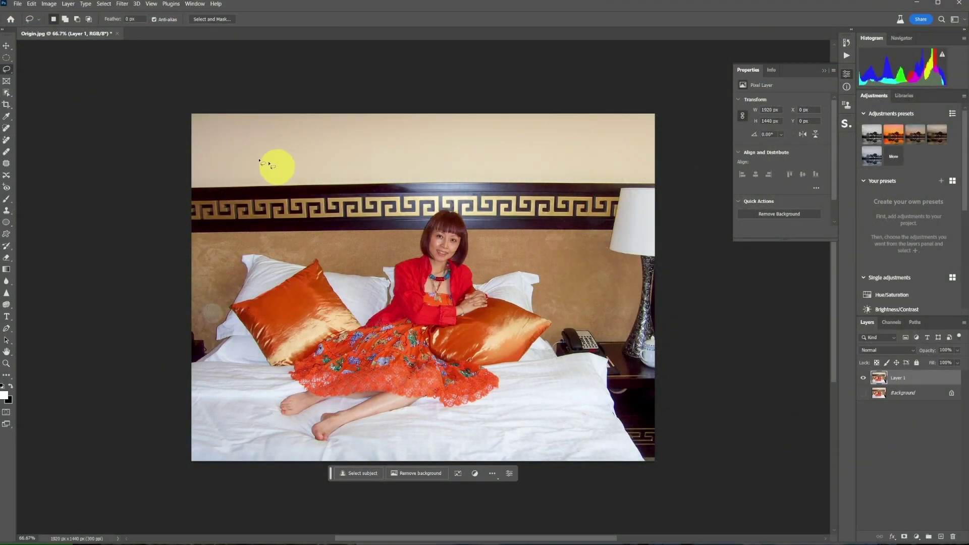
- Draw a freehand Lasso selection around the woman's hair, leaving her face out of the selection
{"action": "right_click", "coordinate": [7, 69]}
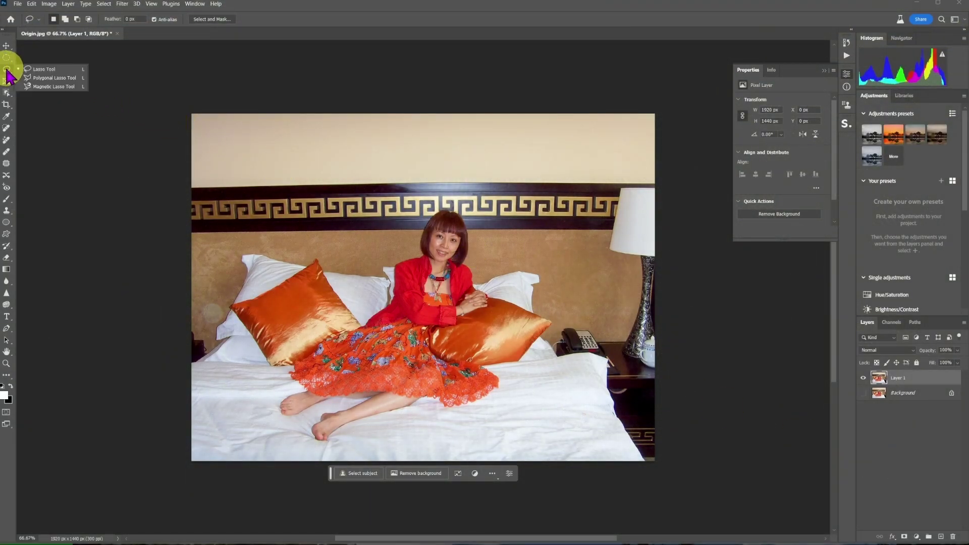
{"action": "left_click", "coordinate": [38, 69]}
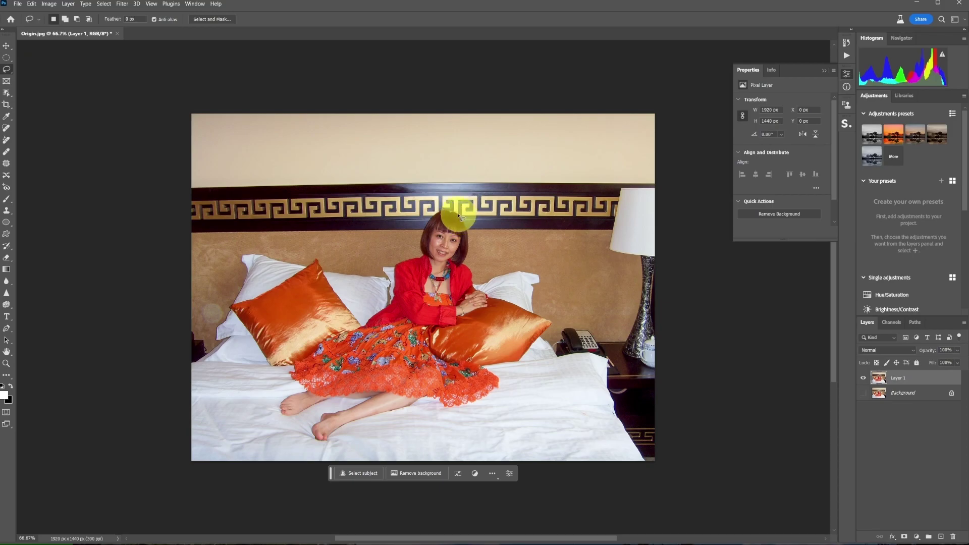
{"action": "mouse_move", "coordinate": [448, 205]}
{"action": "left_mouse_down"}
{"action": "mouse_move", "coordinate": [422, 211]}
{"action": "mouse_move", "coordinate": [412, 238]}
{"action": "mouse_move", "coordinate": [437, 266]}
{"action": "left_mouse_up"}
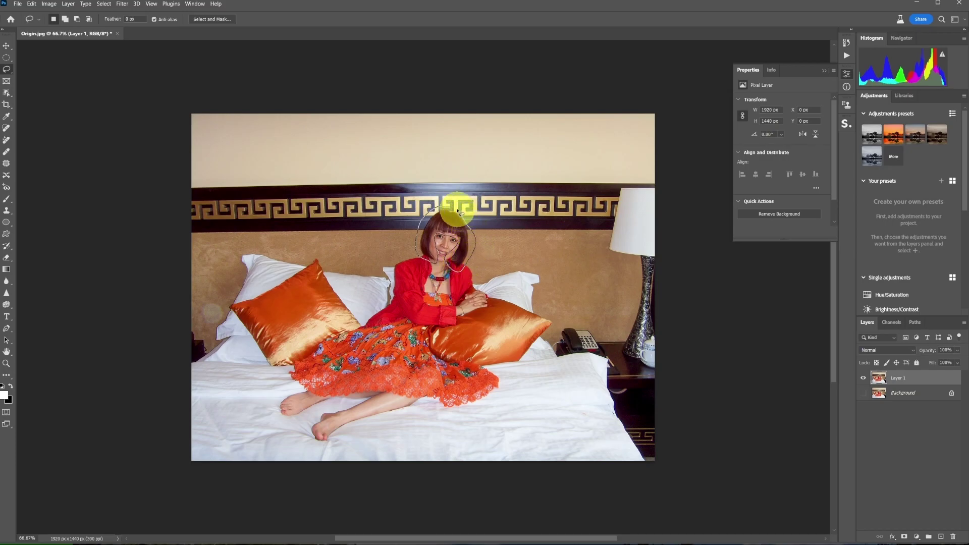
{"action": "left_click_drag", "start_coordinate": [445, 207], "coordinate": [446, 209]}
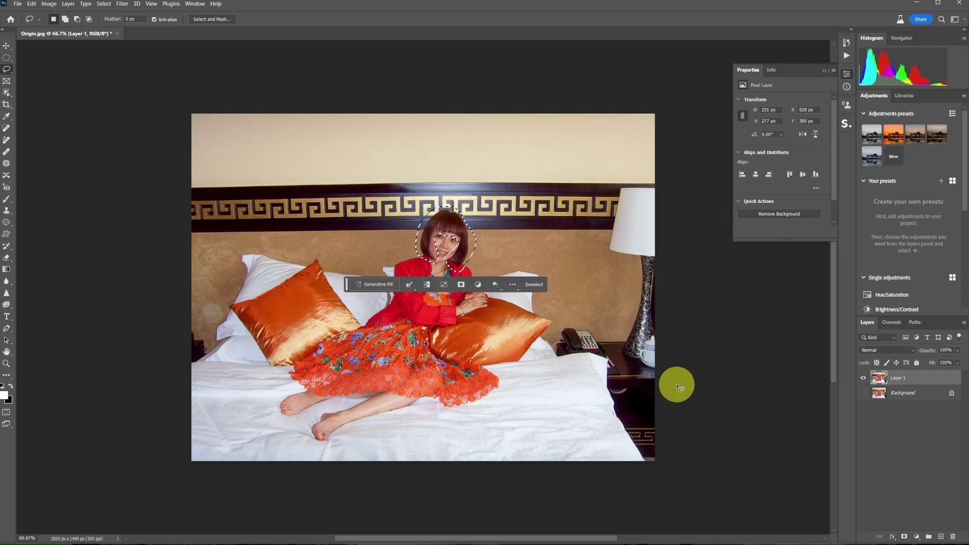
- Apply Generative Fill to the hair selection with the prompt "Curly red hair", compare the variations and keep the first one
{"action": "left_click", "coordinate": [374, 286]}
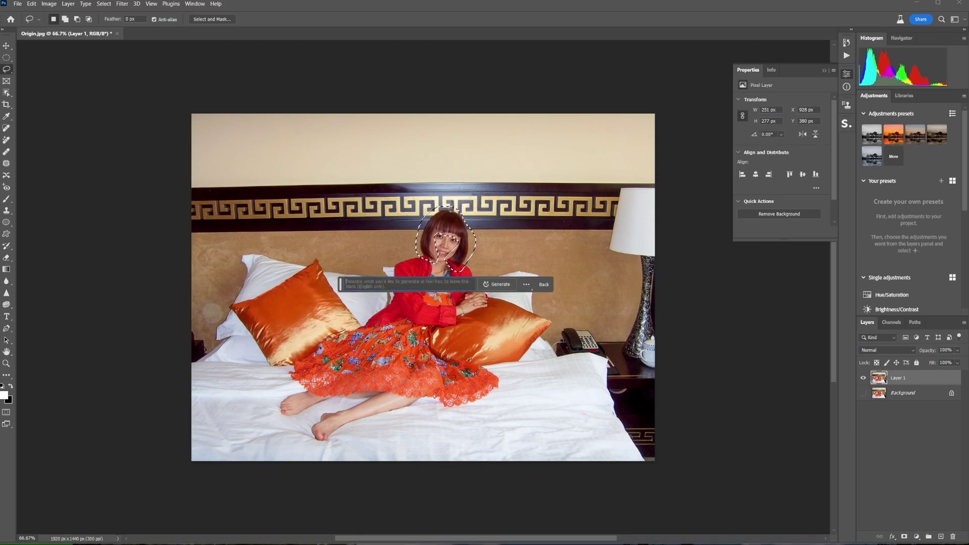
{"action": "type", "text": "Curly red hair"}
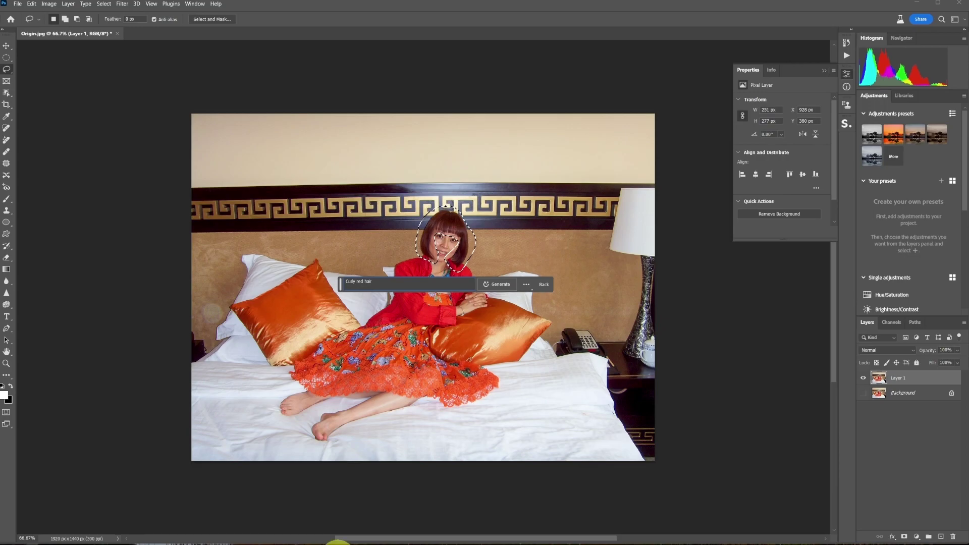
{"action": "left_click", "coordinate": [501, 286]}
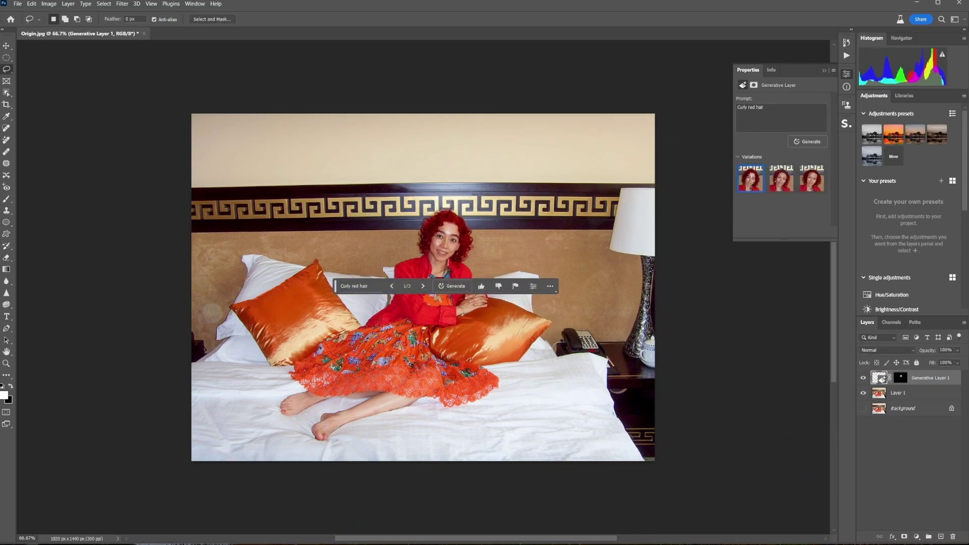
{"action": "left_click", "coordinate": [780, 185]}
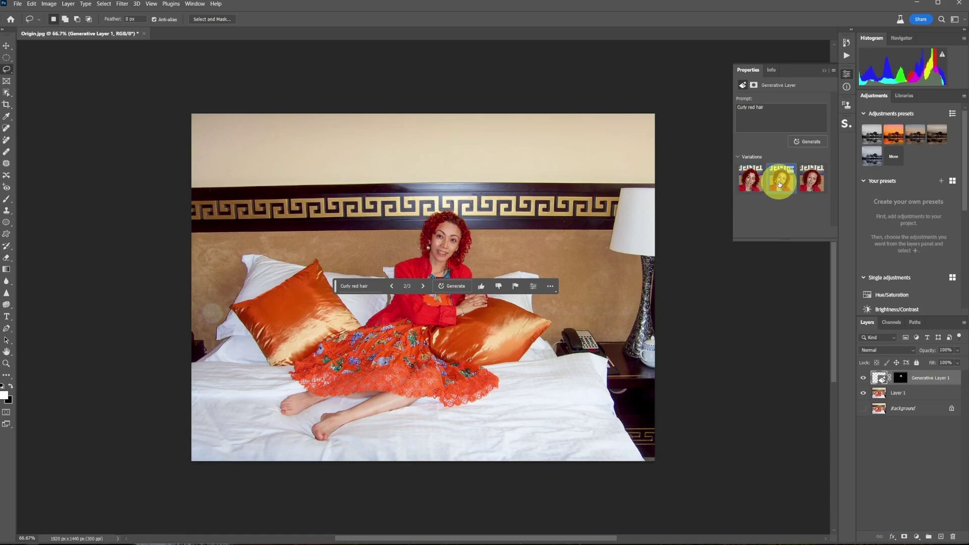
{"action": "left_click", "coordinate": [810, 180]}
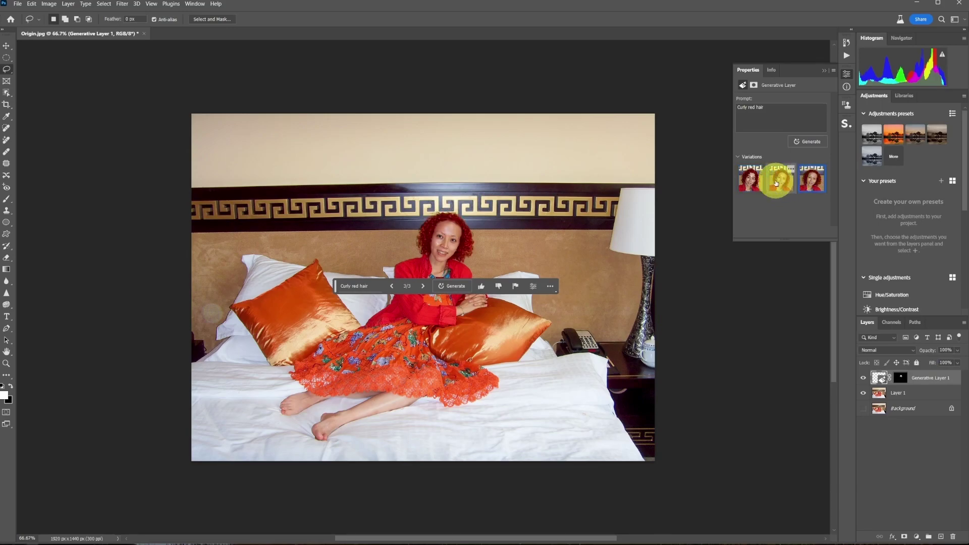
{"action": "left_click", "coordinate": [752, 178]}
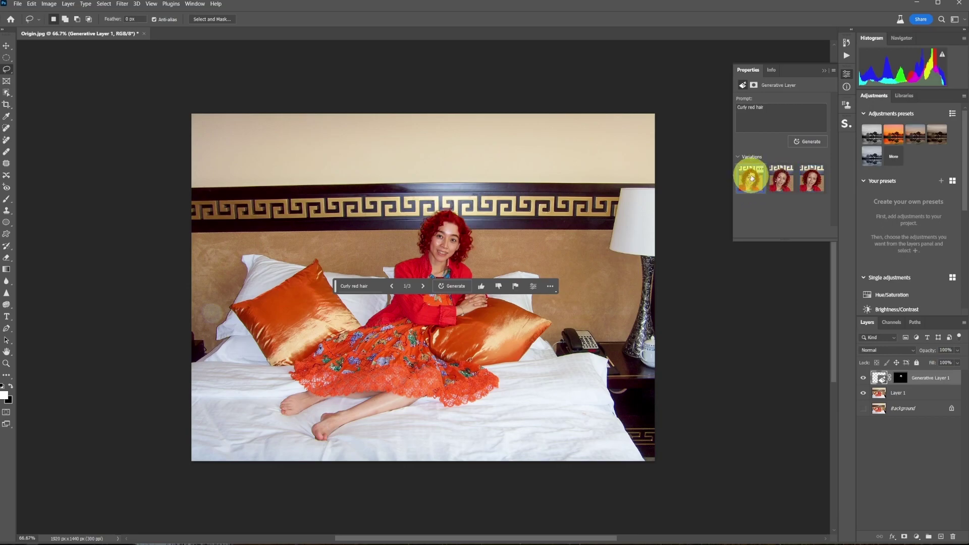
- Lasso the orange cushion beside the woman's skirt and replace it using Generative Fill with "blue cushion", choosing the sixth variation
{"action": "right_click", "coordinate": [7, 69]}
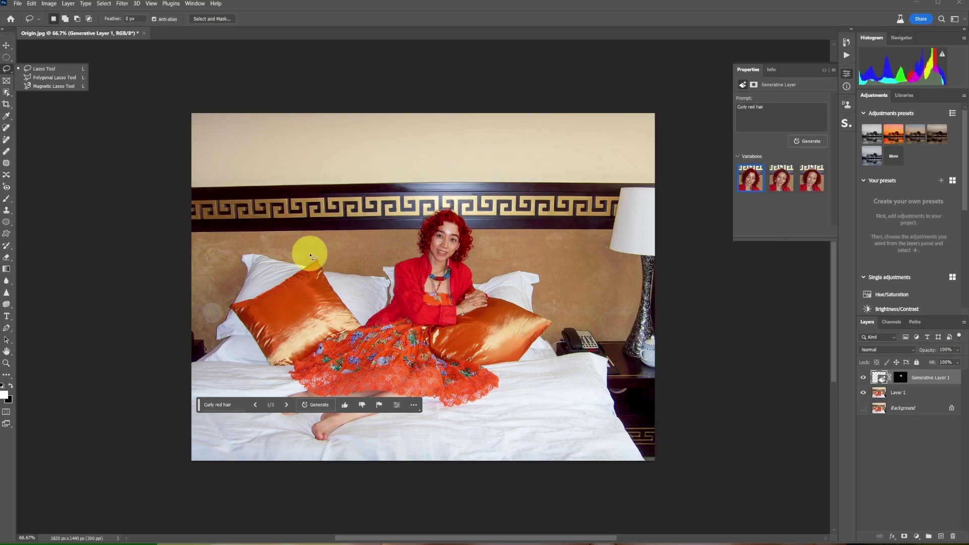
{"action": "mouse_move", "coordinate": [310, 256]}
{"action": "left_mouse_down"}
{"action": "mouse_move", "coordinate": [226, 306]}
{"action": "mouse_move", "coordinate": [343, 287]}
{"action": "mouse_move", "coordinate": [309, 255]}
{"action": "left_mouse_up"}
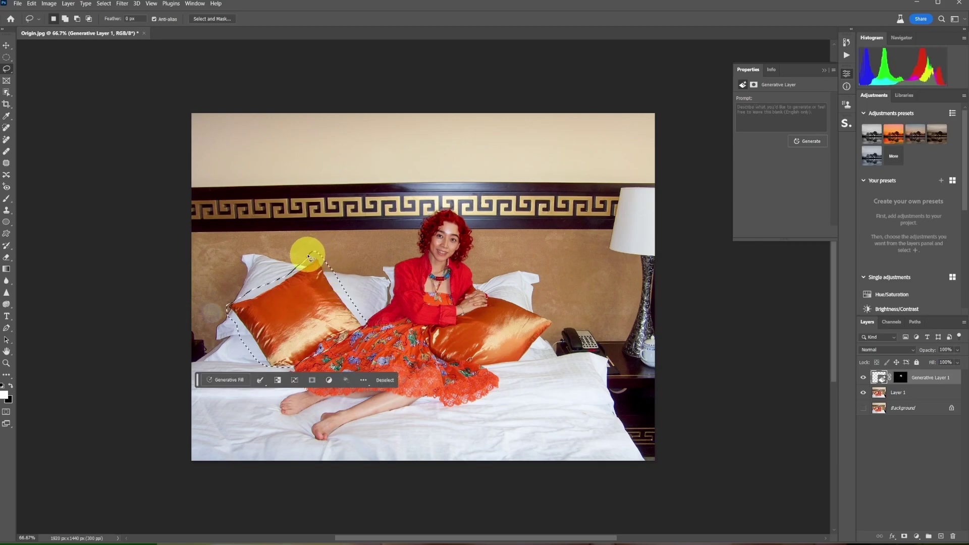
{"action": "left_click", "coordinate": [225, 382]}
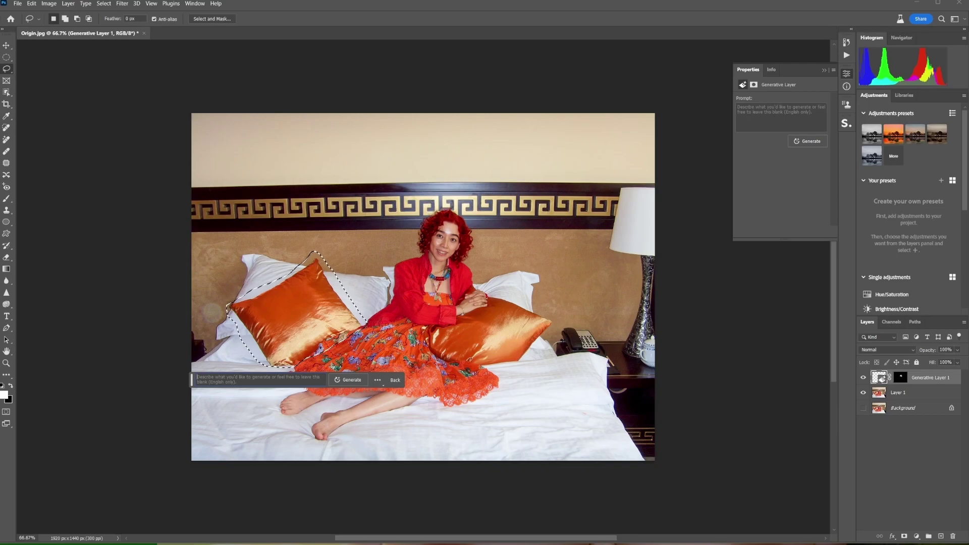
{"action": "type", "text": "blue cushion"}
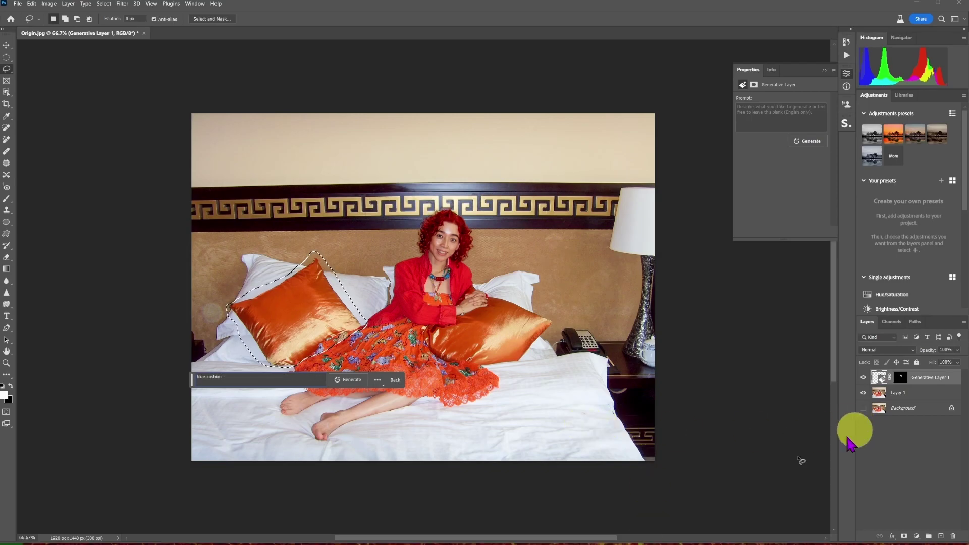
{"action": "left_click", "coordinate": [349, 380]}
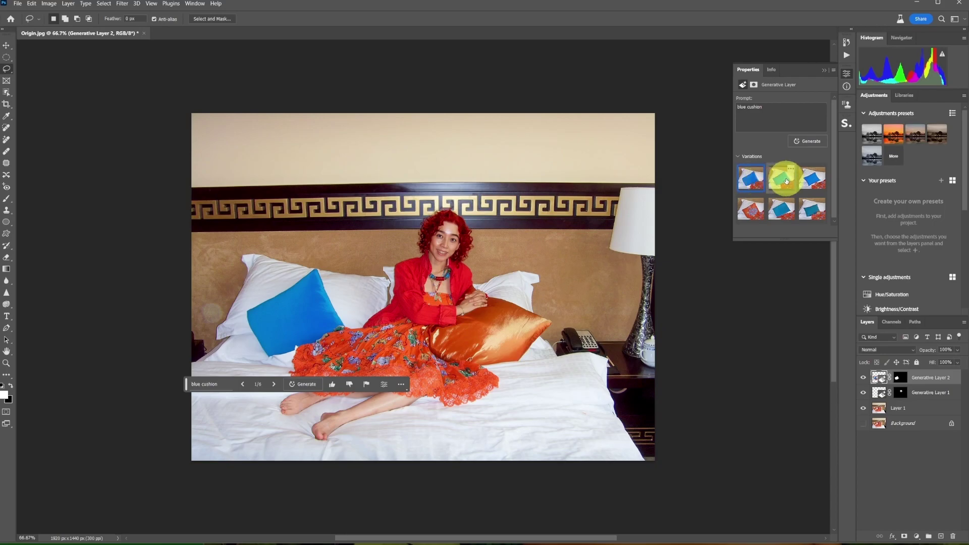
{"action": "left_click", "coordinate": [813, 180]}
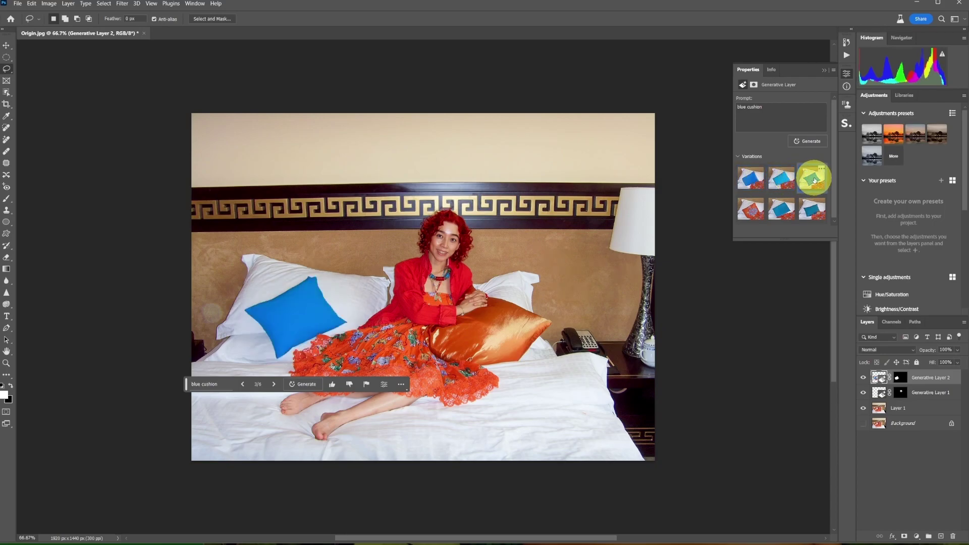
{"action": "left_click", "coordinate": [812, 210]}
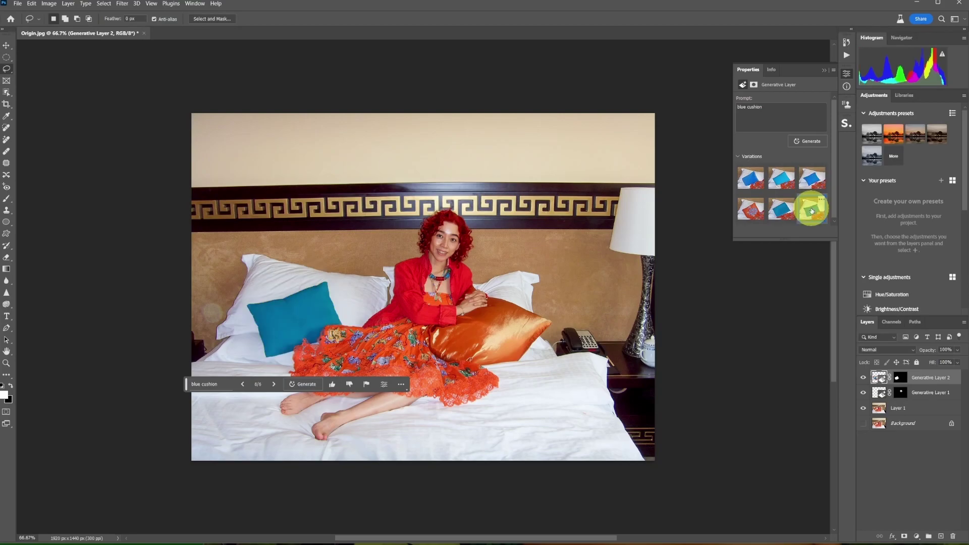
- Add a "picture of a cat" with Generative Fill in a rectangular selection on the blue cushion, generating extra variations and choosing the ginger cat
{"action": "key", "text": "m"}
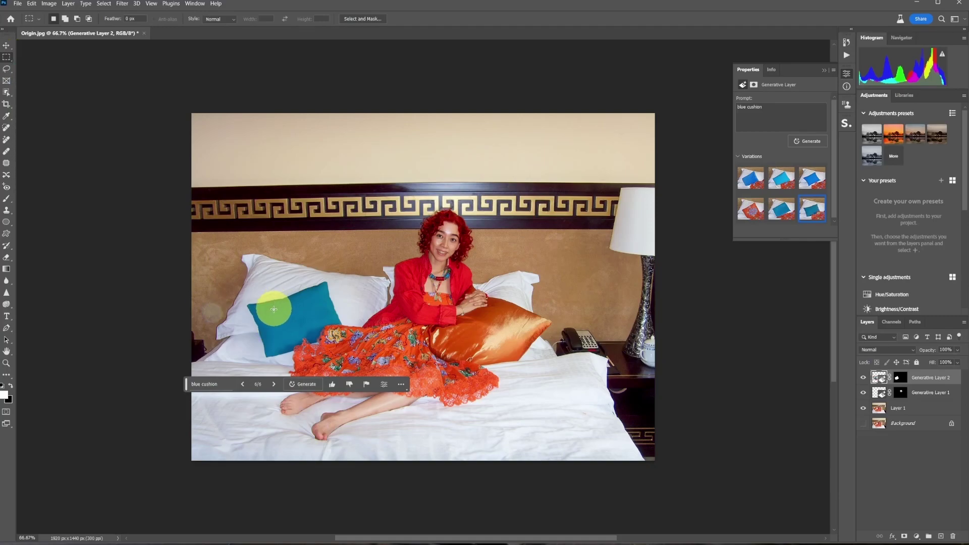
{"action": "left_click_drag", "start_coordinate": [263, 311], "coordinate": [328, 339]}
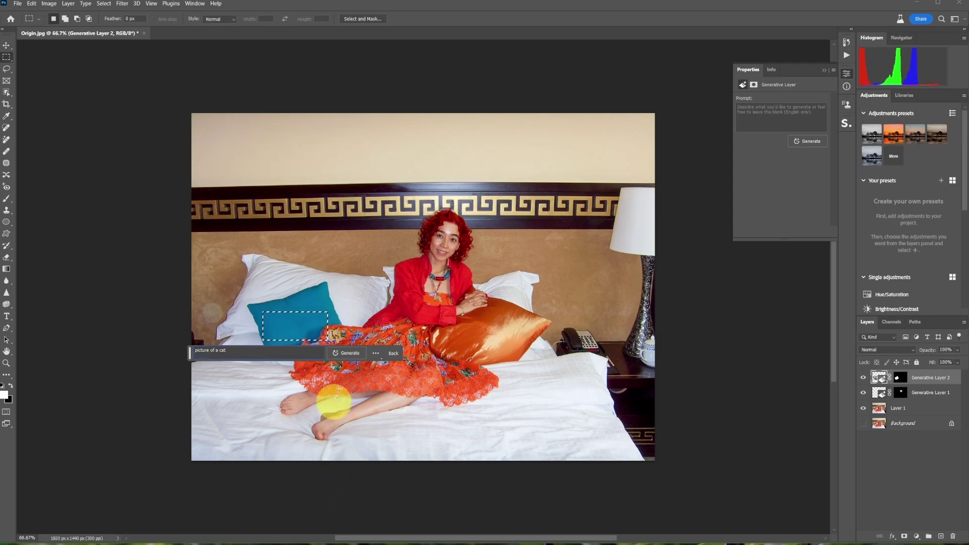
{"action": "left_click", "coordinate": [346, 353]}
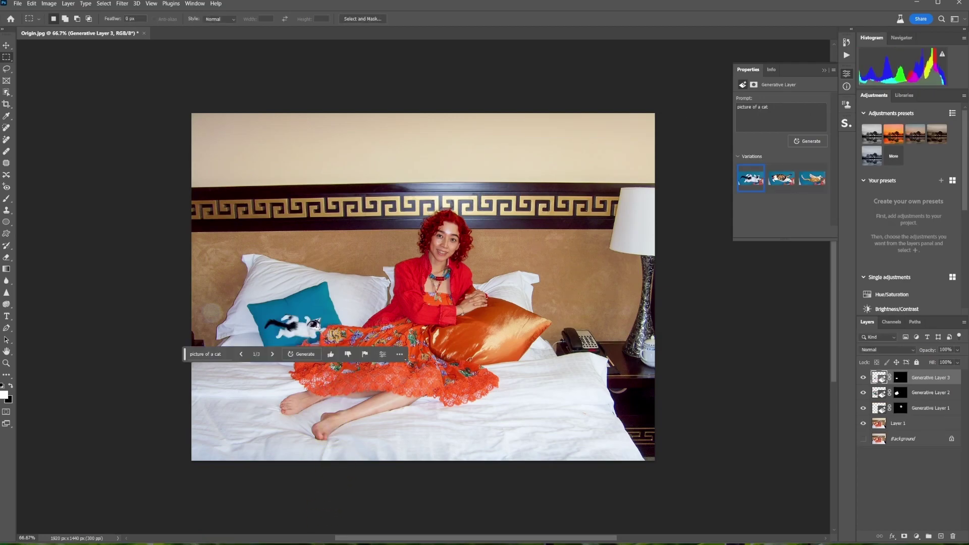
{"action": "left_click", "coordinate": [808, 141]}
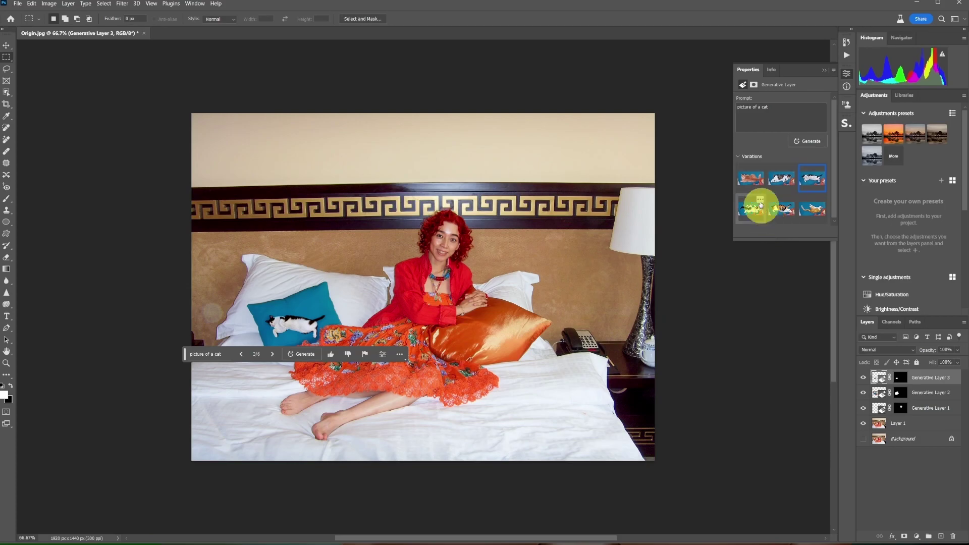
{"action": "left_click", "coordinate": [750, 178]}
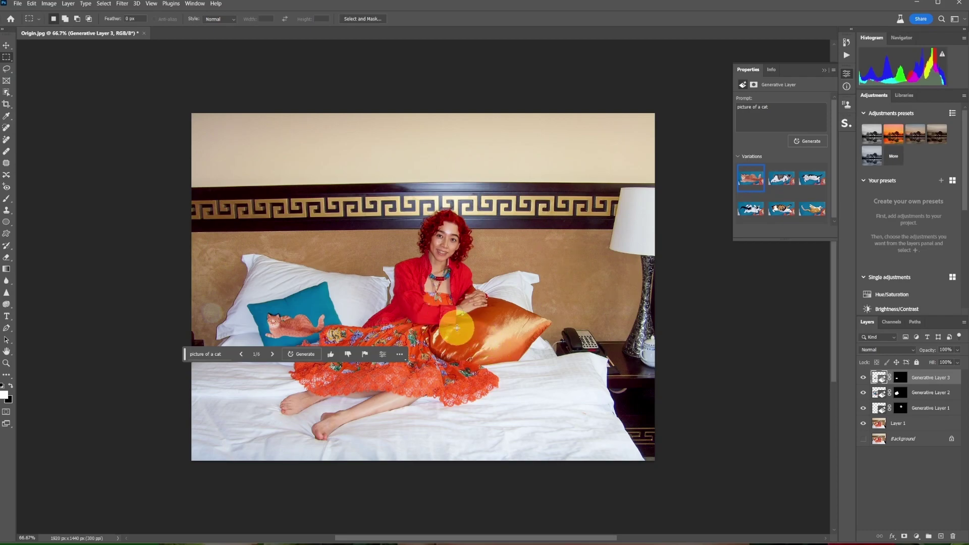
- Select a rectangle over the lower part of the remaining orange cushion and generate a "picture of a dog" there
{"action": "left_click_drag", "start_coordinate": [455, 327], "coordinate": [526, 369]}
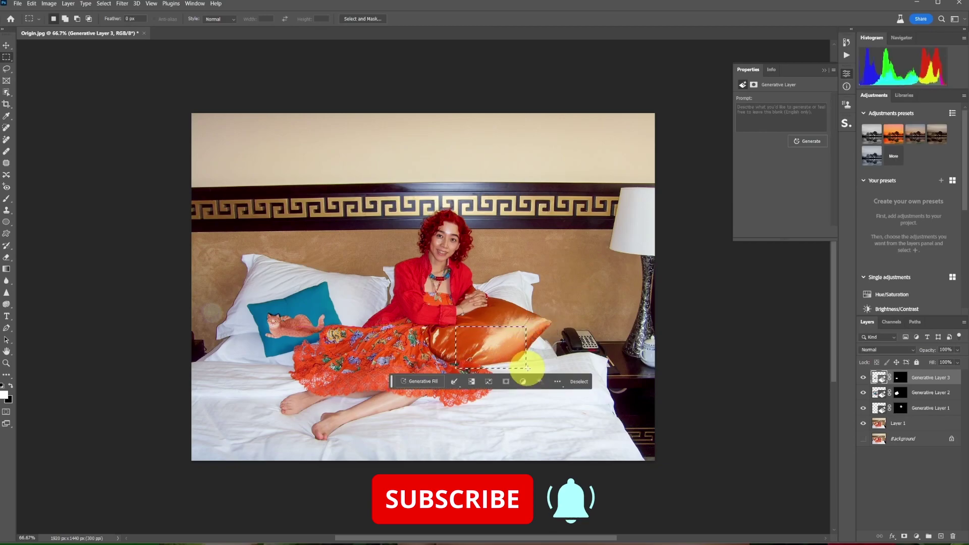
{"action": "left_click", "coordinate": [426, 377]}
{"action": "type", "text": "picture of a dog"}
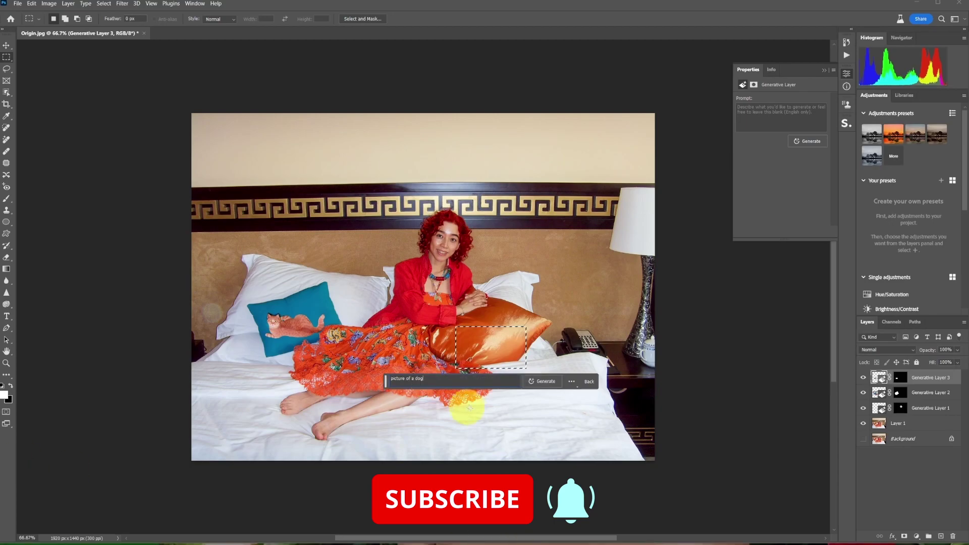
{"action": "left_click", "coordinate": [542, 380]}
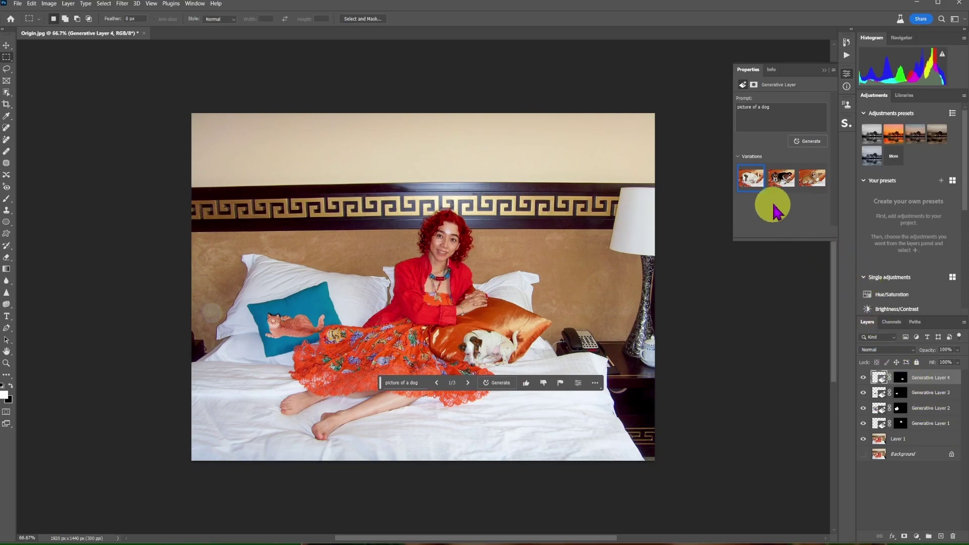
- Compare the dog variations, generate another set and keep the tan dog with upright ears, the first variation
{"action": "left_click", "coordinate": [784, 182]}
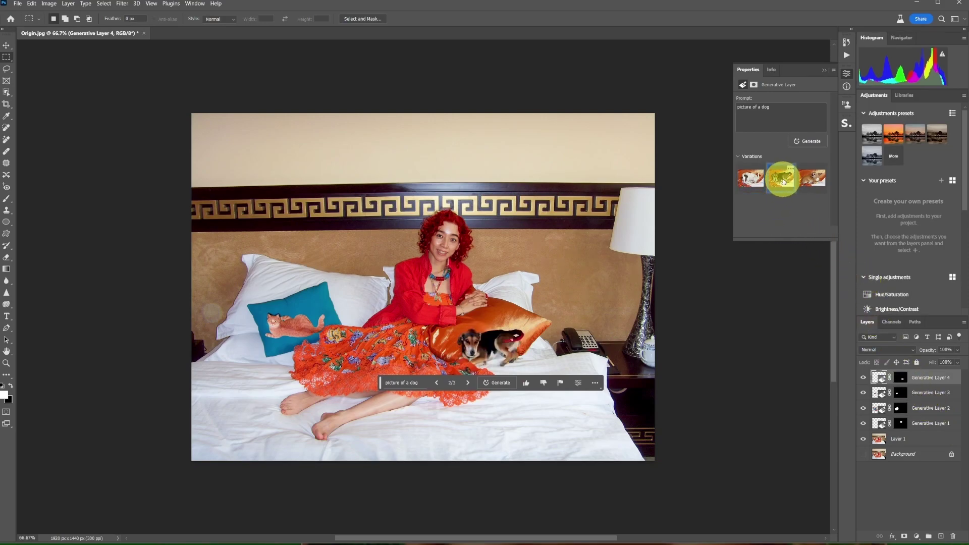
{"action": "left_click", "coordinate": [810, 176]}
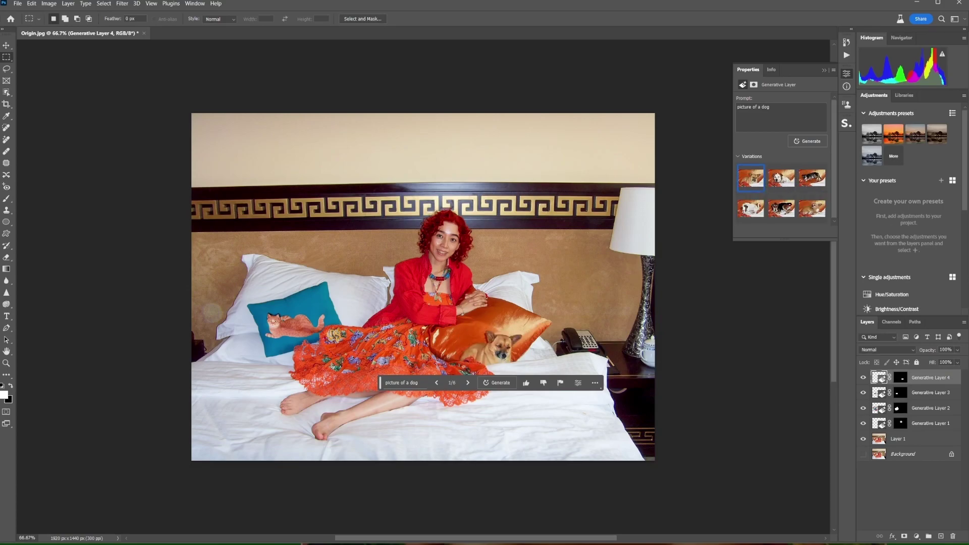
{"action": "left_click", "coordinate": [784, 177]}
{"action": "left_click", "coordinate": [812, 178]}
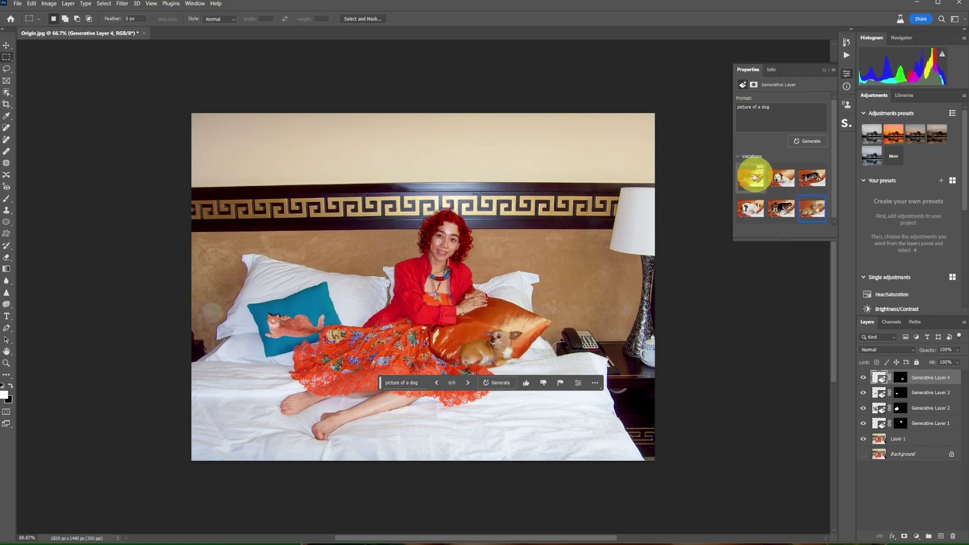
{"action": "left_click", "coordinate": [750, 177]}
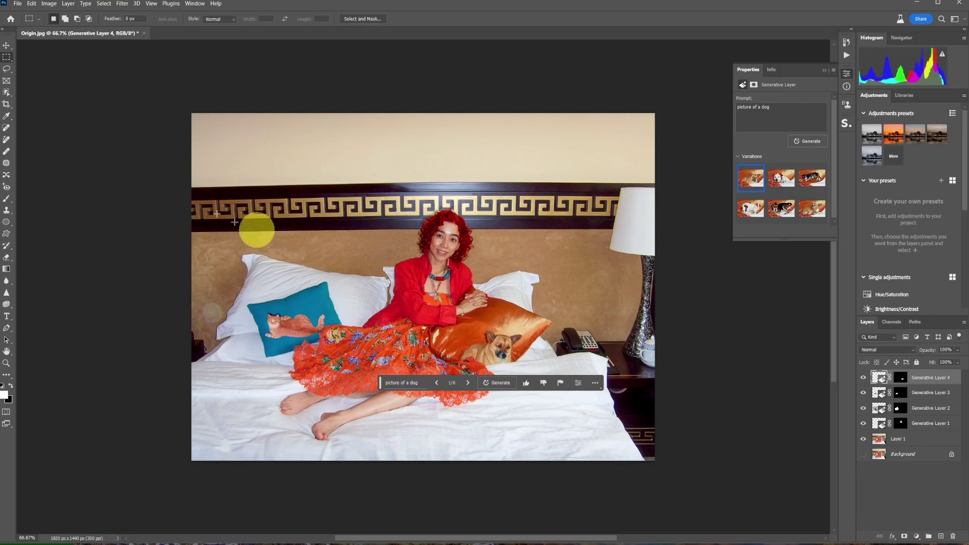
- Lasso the area around and above the telephone and fill it generatively with "vaz with flower", choosing the yellow-flower variation
{"action": "left_click", "coordinate": [7, 69]}
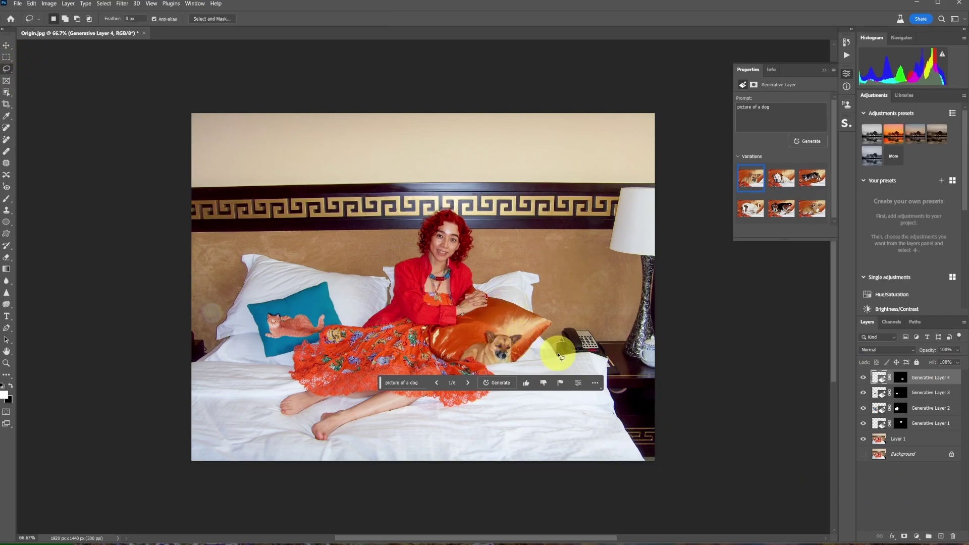
{"action": "mouse_move", "coordinate": [560, 358]}
{"action": "left_mouse_down"}
{"action": "mouse_move", "coordinate": [584, 346]}
{"action": "mouse_move", "coordinate": [600, 357]}
{"action": "mouse_move", "coordinate": [604, 286]}
{"action": "mouse_move", "coordinate": [593, 254]}
{"action": "mouse_move", "coordinate": [569, 256]}
{"action": "mouse_move", "coordinate": [547, 274]}
{"action": "mouse_move", "coordinate": [561, 356]}
{"action": "left_mouse_up"}
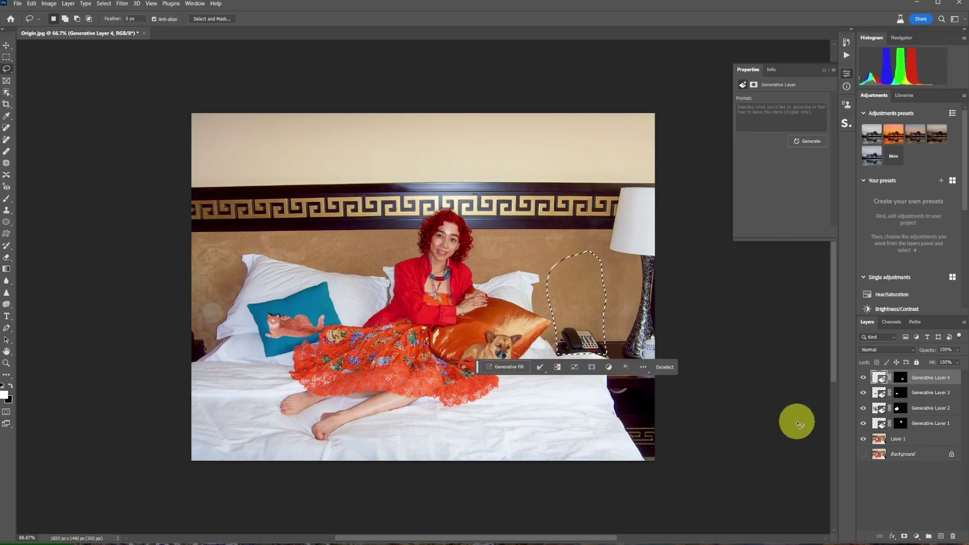
{"action": "left_click", "coordinate": [506, 366]}
{"action": "type", "text": "vaz with flower"}
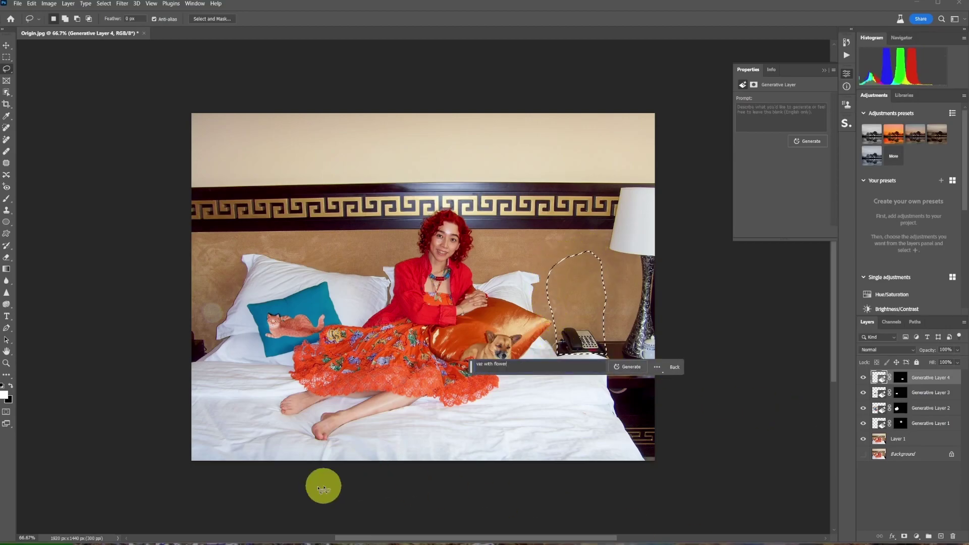
{"action": "left_click", "coordinate": [629, 372]}
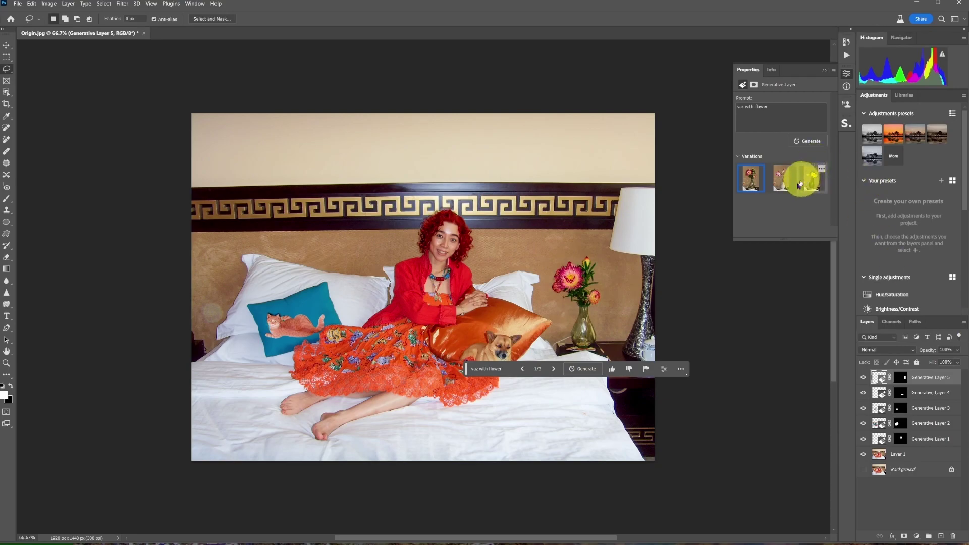
{"action": "left_click", "coordinate": [783, 185]}
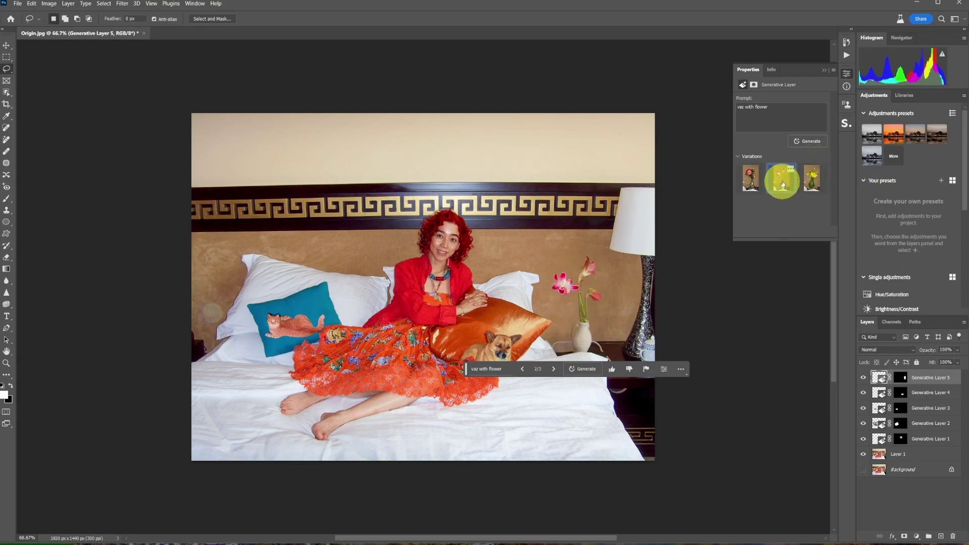
{"action": "left_click", "coordinate": [813, 182]}
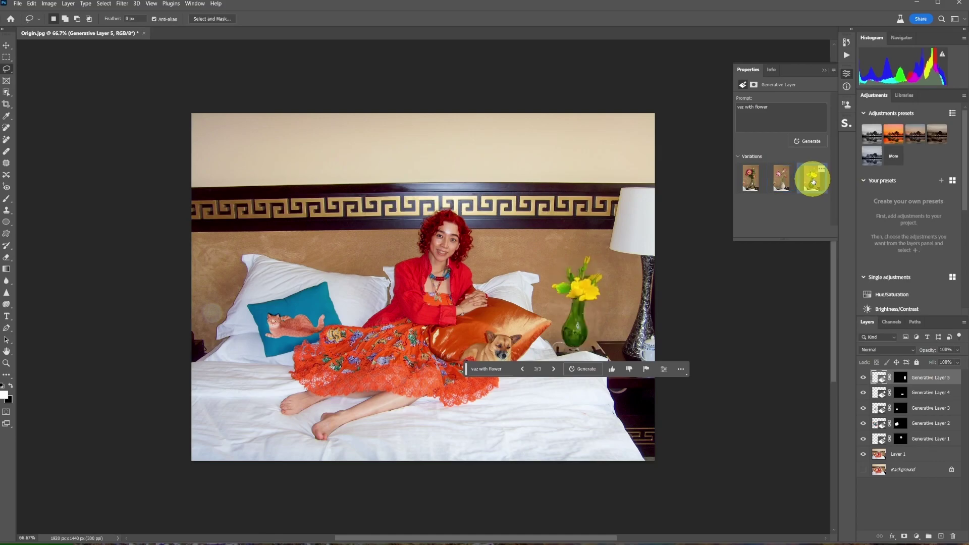
- Generate another set of "vaz with flower" variations, compare them and choose the glass vase with pink flowers, the fourth variation
{"action": "left_click", "coordinate": [810, 143]}
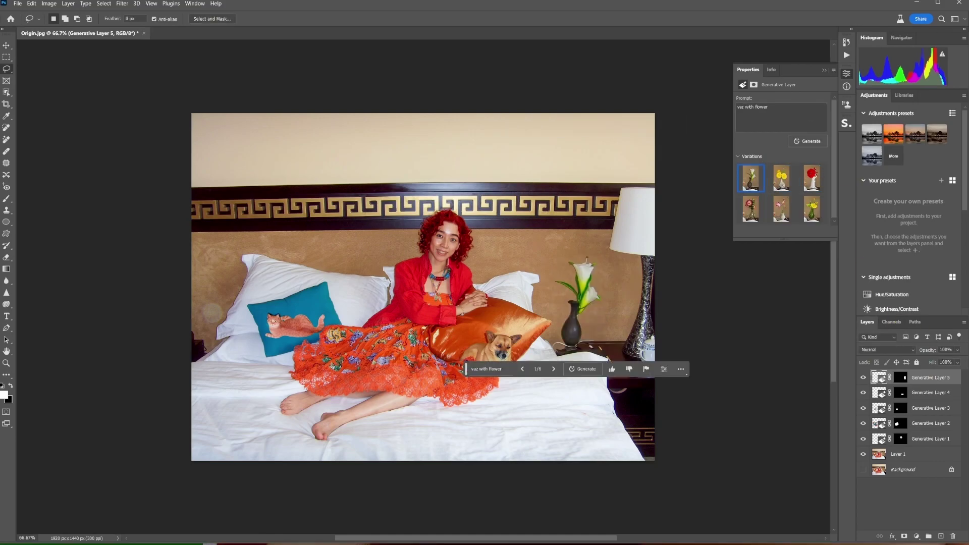
{"action": "left_click", "coordinate": [781, 180]}
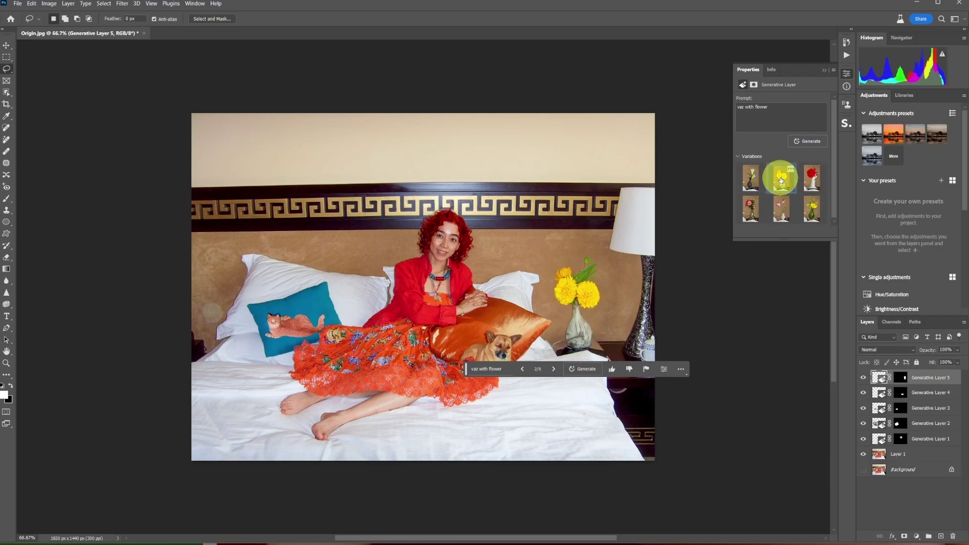
{"action": "left_click", "coordinate": [810, 180]}
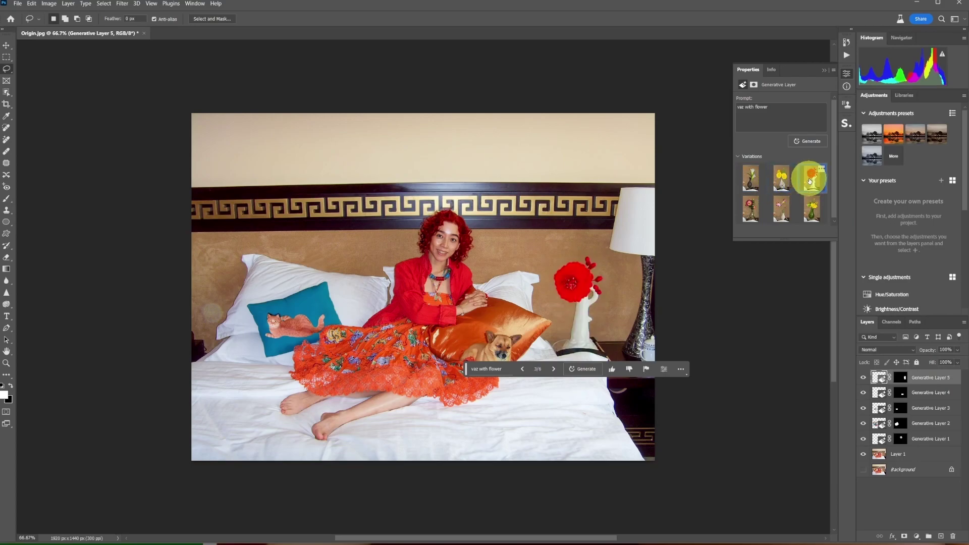
{"action": "left_click", "coordinate": [754, 209]}
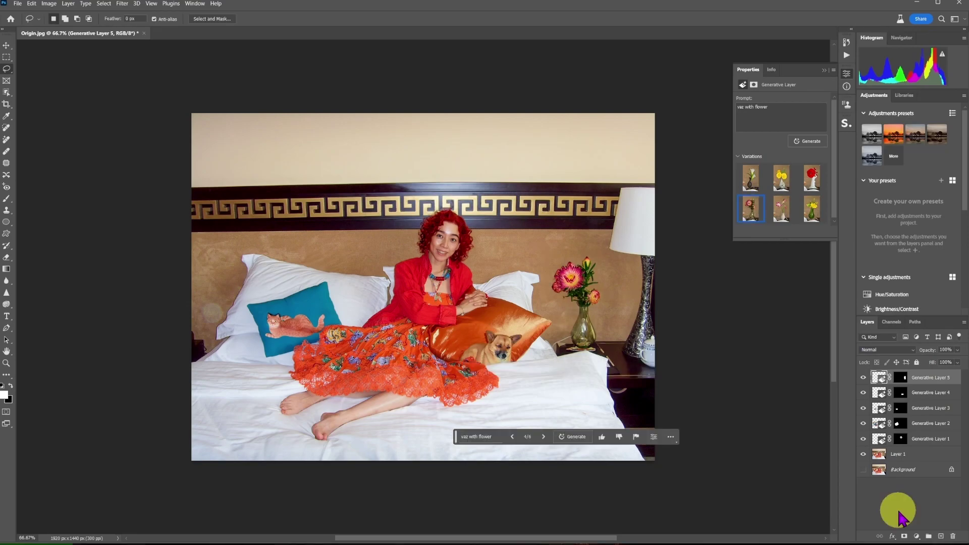
- Lasso the leftover object beside the base of the bedside lamp and remove it with Generative Fill, leaving the prompt empty
{"action": "left_click", "coordinate": [655, 329]}
{"action": "mouse_move", "coordinate": [638, 362]}
{"action": "left_mouse_down"}
{"action": "mouse_move", "coordinate": [651, 368]}
{"action": "mouse_move", "coordinate": [657, 333]}
{"action": "left_mouse_up"}
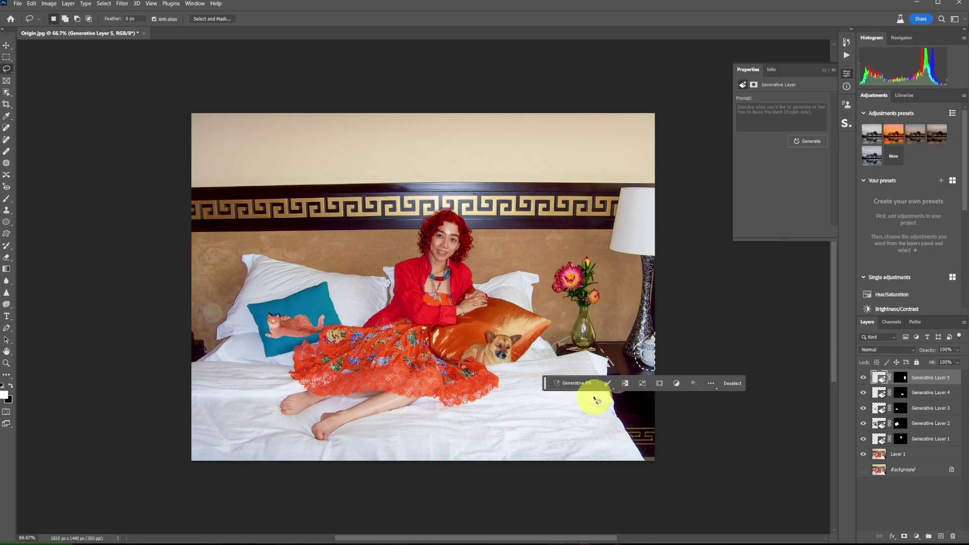
{"action": "left_click", "coordinate": [576, 384]}
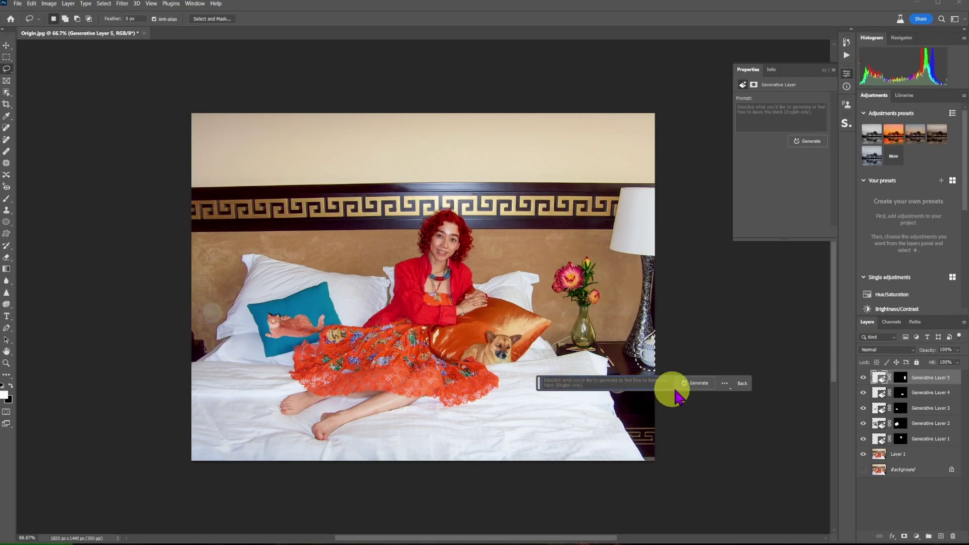
{"action": "left_click", "coordinate": [700, 384]}
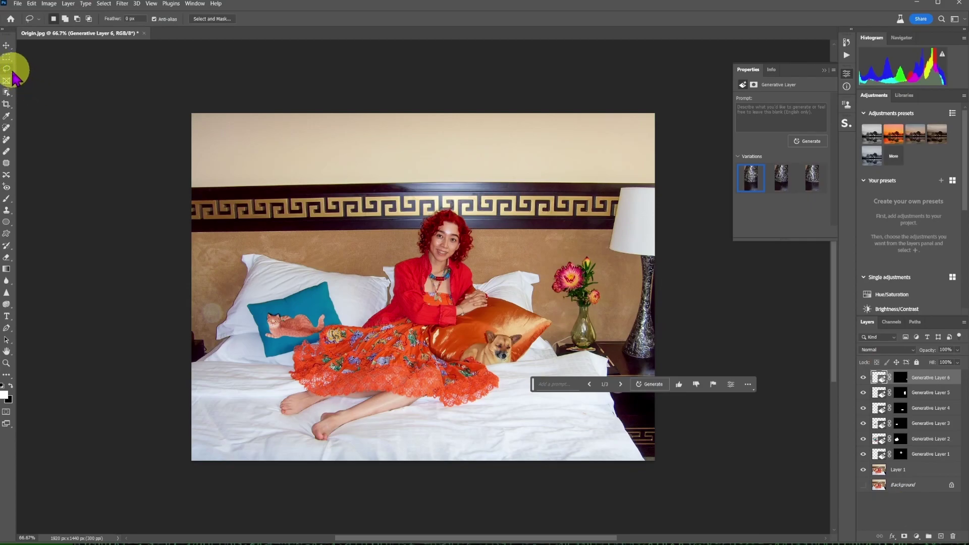
- Select a circle on the bare wall in the photo's upper left corner and generate an "old clock" there
{"action": "left_click", "coordinate": [6, 57]}
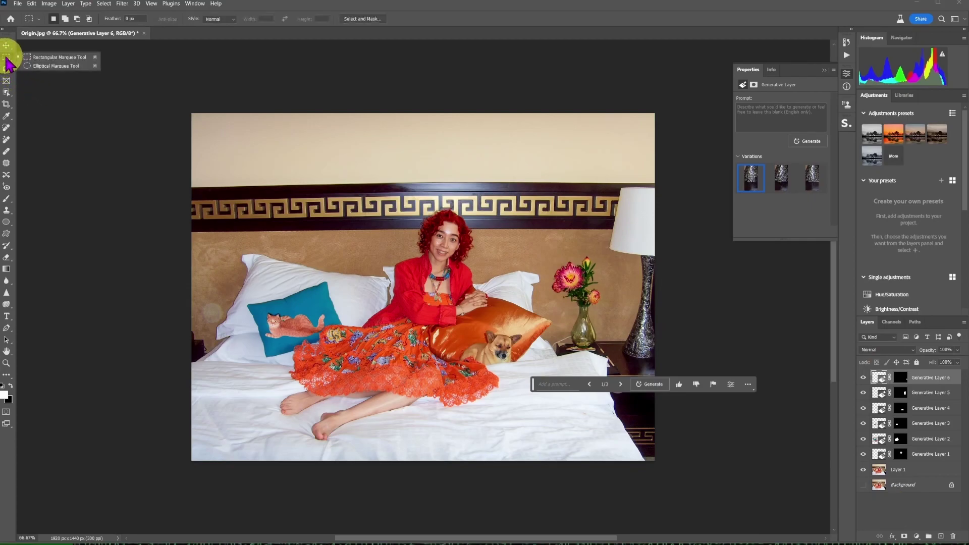
{"action": "left_click", "coordinate": [39, 66]}
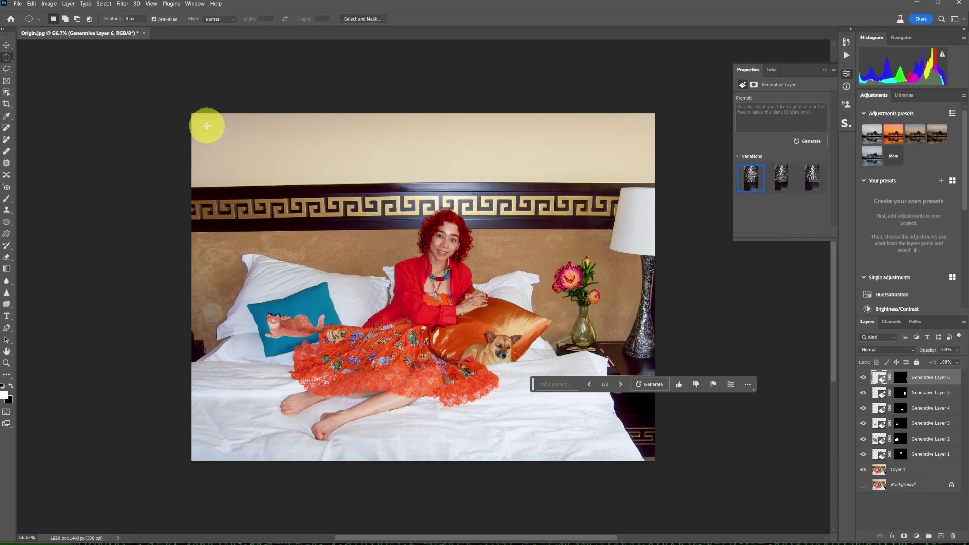
{"action": "left_click_drag", "start_coordinate": [200, 121], "coordinate": [261, 182]}
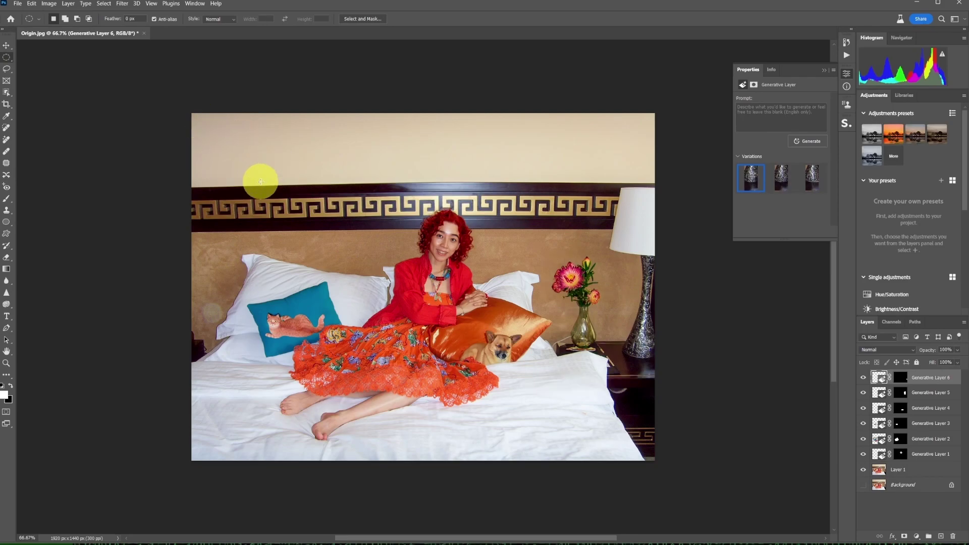
{"action": "left_click", "coordinate": [163, 195]}
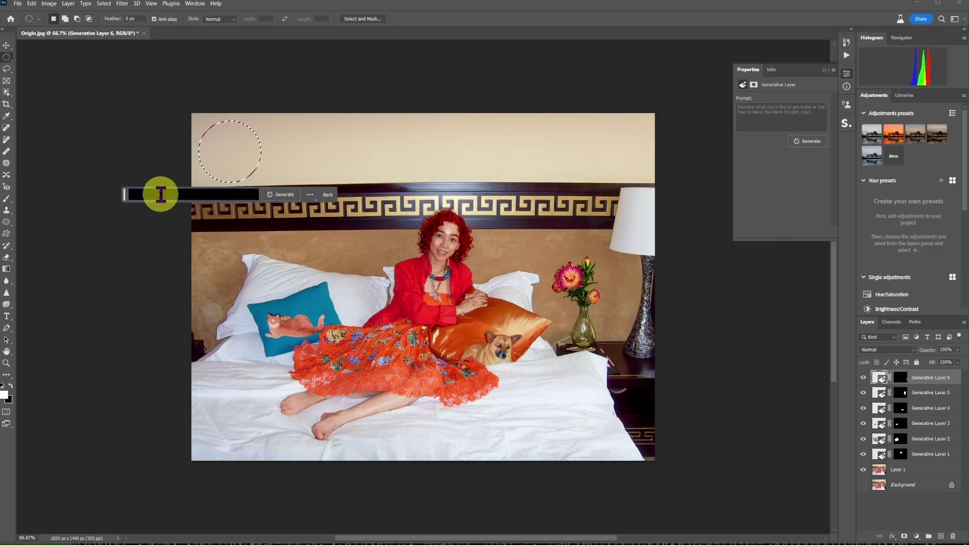
{"action": "type", "text": "old clock"}
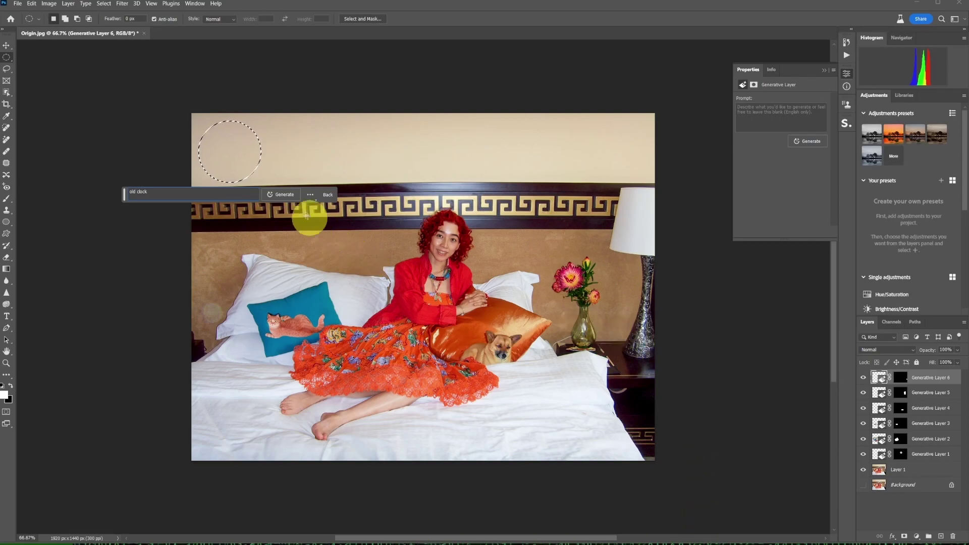
{"action": "left_click", "coordinate": [284, 195]}
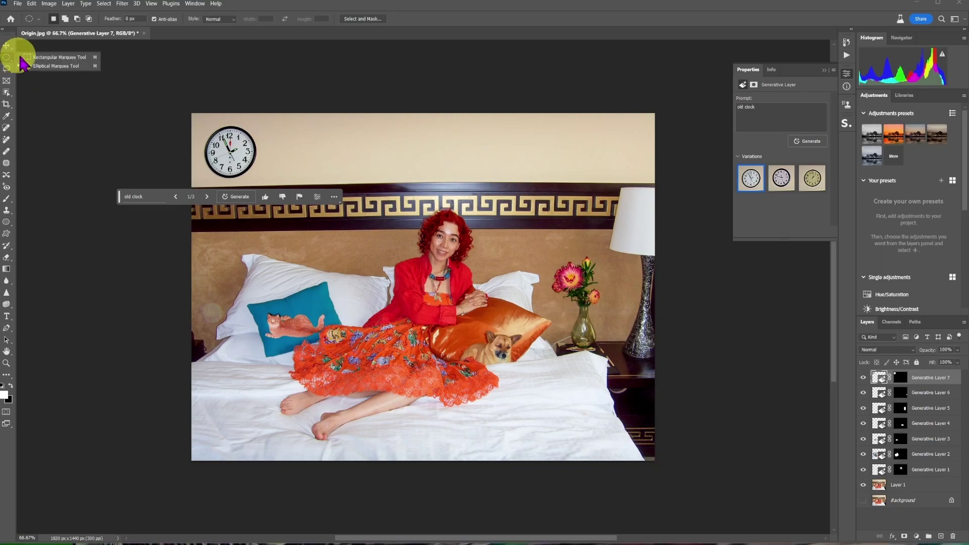
- Select a rectangle on the wall above the woman's head and fill it generatively with "tiger picture old frame"
{"action": "key", "text": "shift+m"}
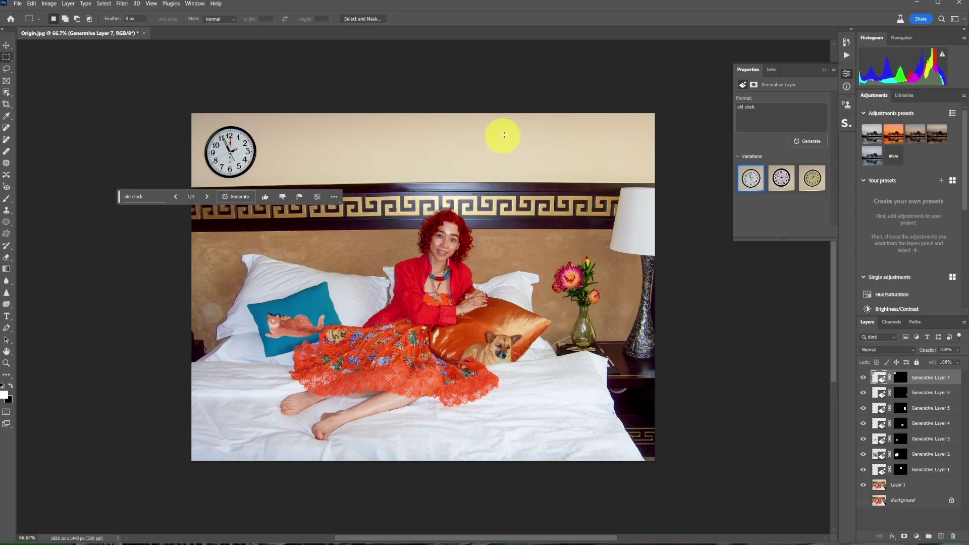
{"action": "left_click_drag", "start_coordinate": [404, 116], "coordinate": [477, 178]}
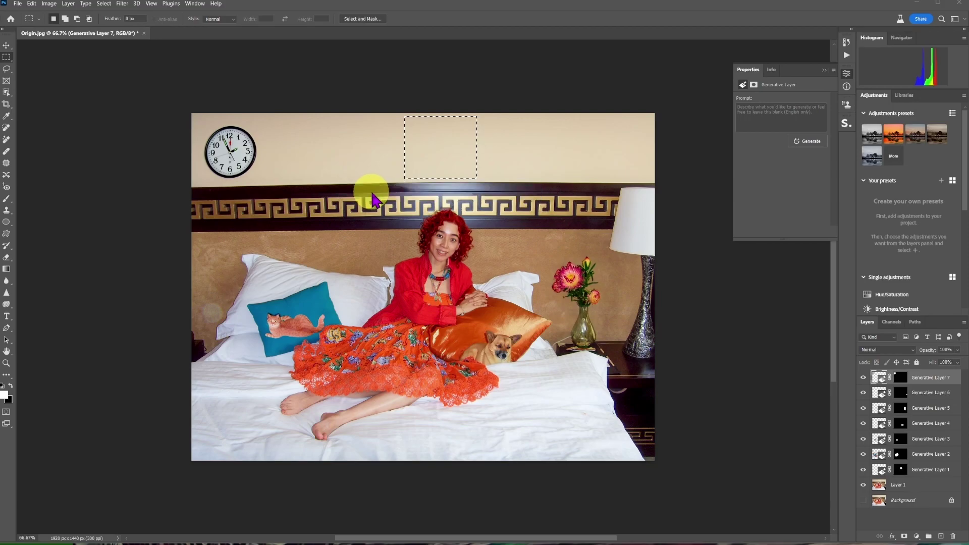
{"action": "type", "text": "tiger picture old frame"}
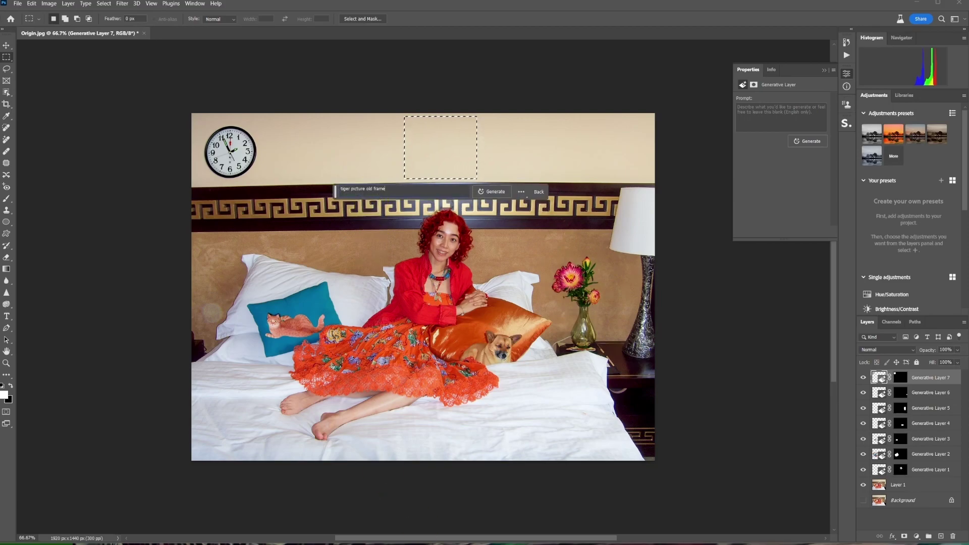
{"action": "left_click", "coordinate": [493, 192]}
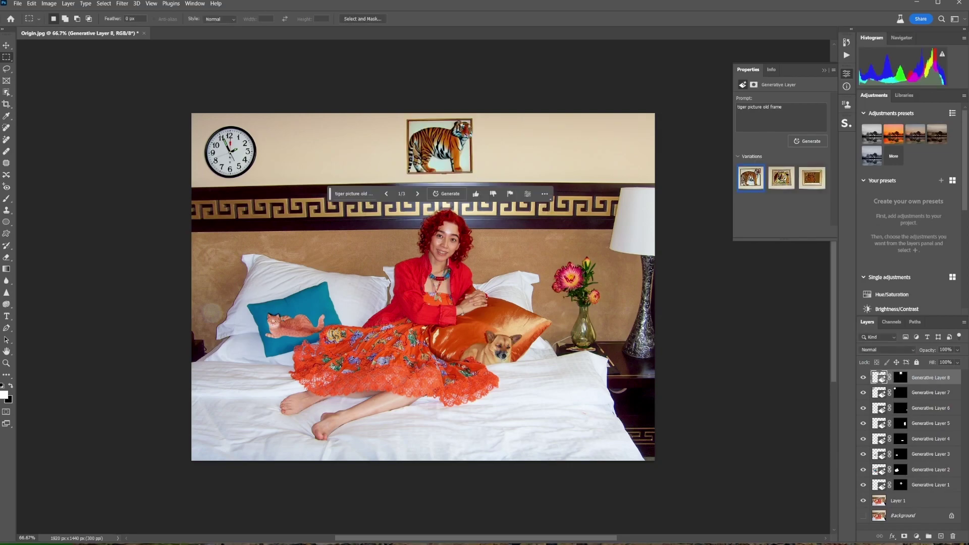
- Compare the framed tiger variations, generate another set and choose the full-body standing tiger, the fourth variation
{"action": "left_click", "coordinate": [781, 178]}
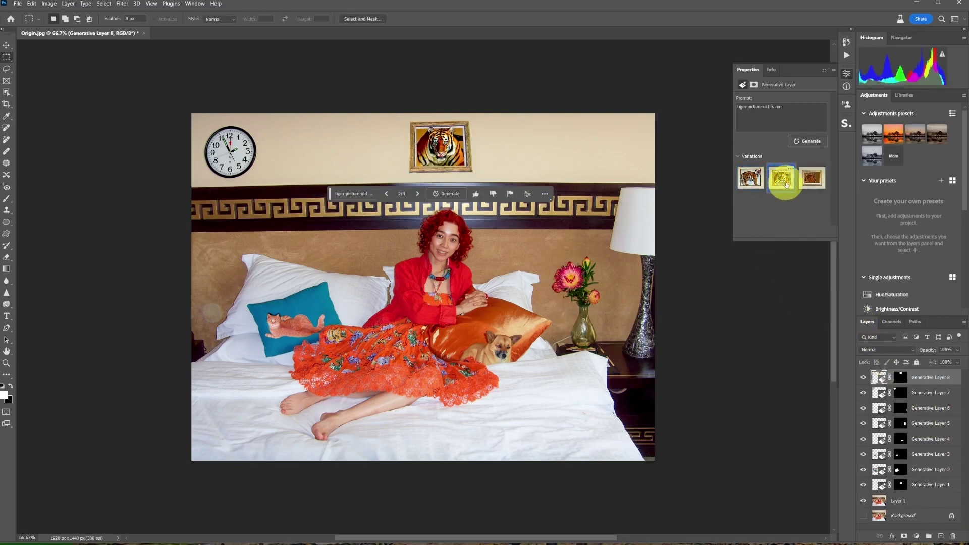
{"action": "left_click", "coordinate": [812, 179]}
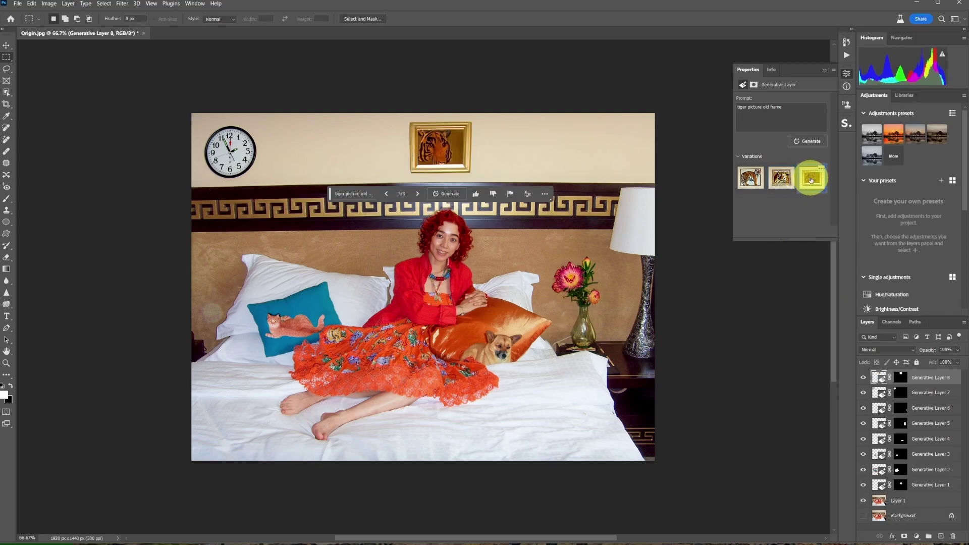
{"action": "left_click", "coordinate": [809, 141]}
{"action": "left_click", "coordinate": [751, 208]}
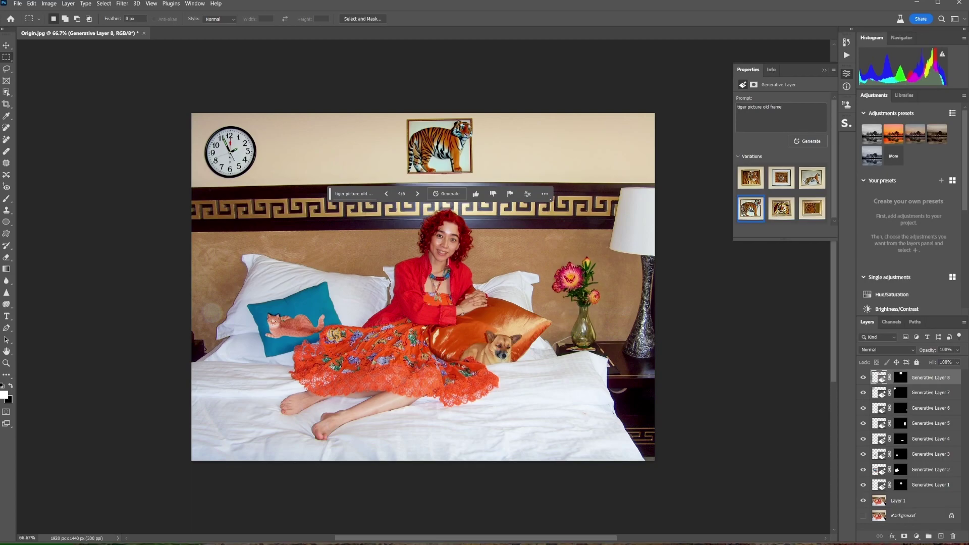
- Select a rectangle on the white bedding below the dog and generate a "picture of a panda" there
{"action": "left_click", "coordinate": [506, 376]}
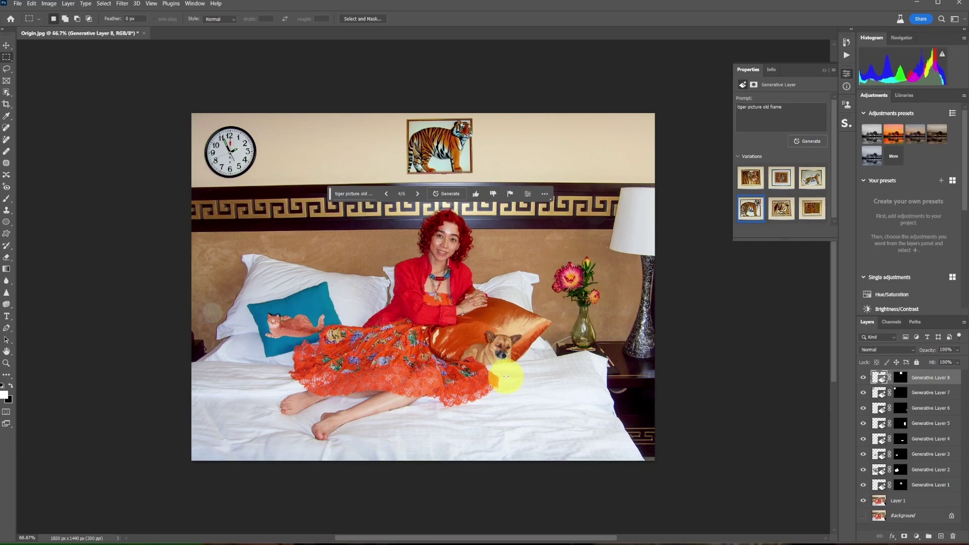
{"action": "left_click_drag", "start_coordinate": [505, 375], "coordinate": [594, 451]}
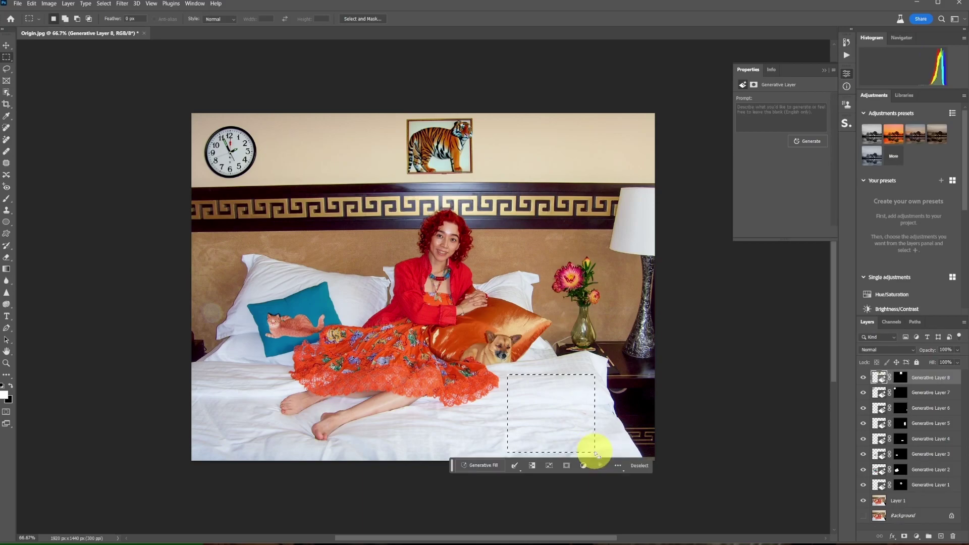
{"action": "left_click", "coordinate": [482, 462]}
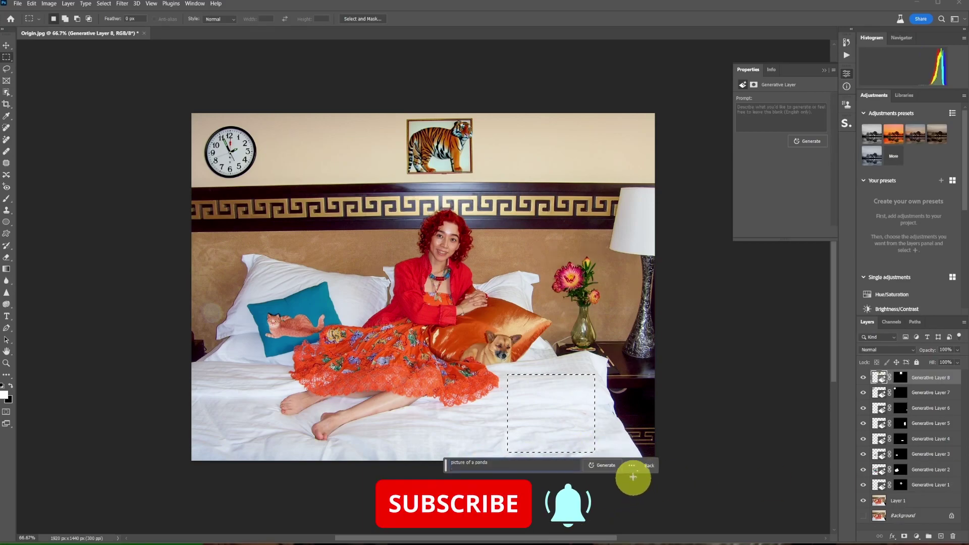
{"action": "left_click", "coordinate": [604, 464]}
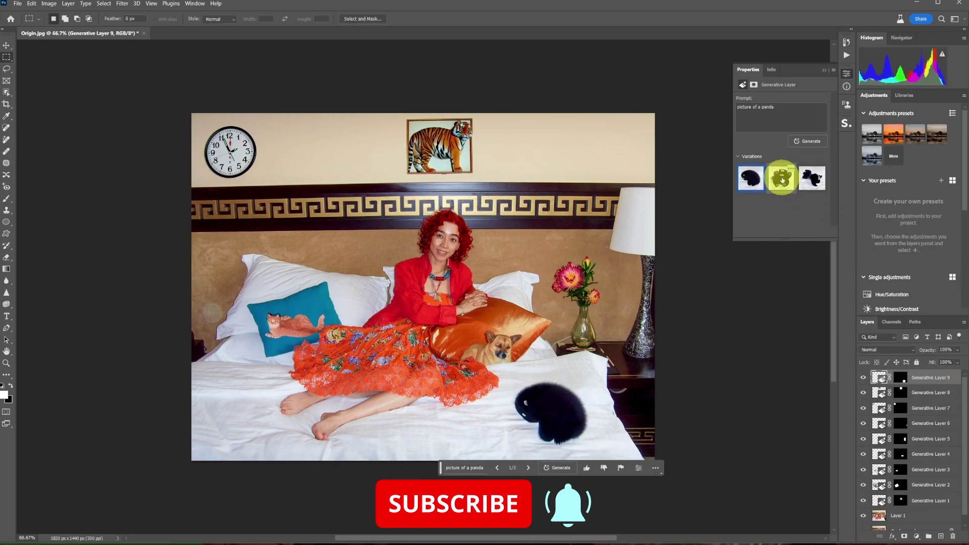
- Compare the panda variations, generate another set and keep the sitting black-and-white panda, the first variation
{"action": "left_click", "coordinate": [781, 177]}
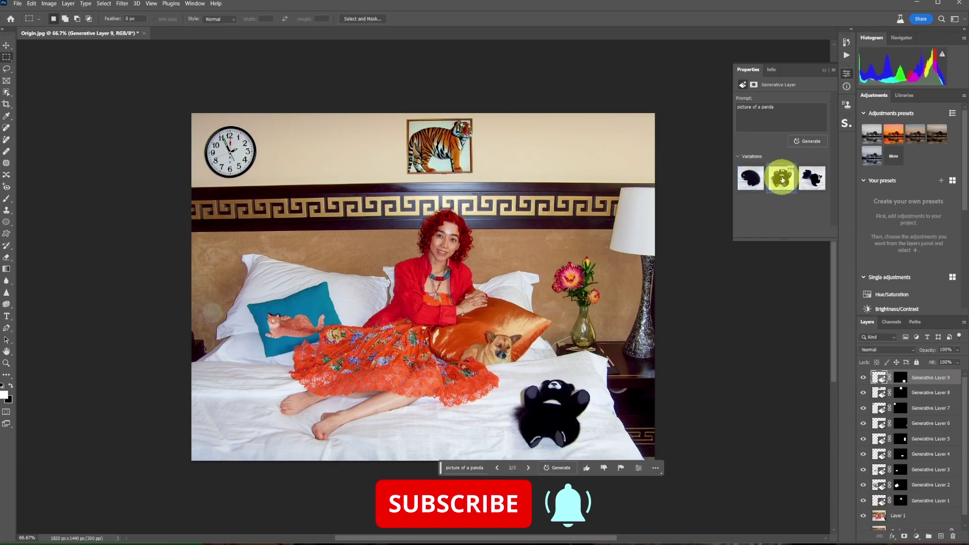
{"action": "left_click", "coordinate": [810, 180]}
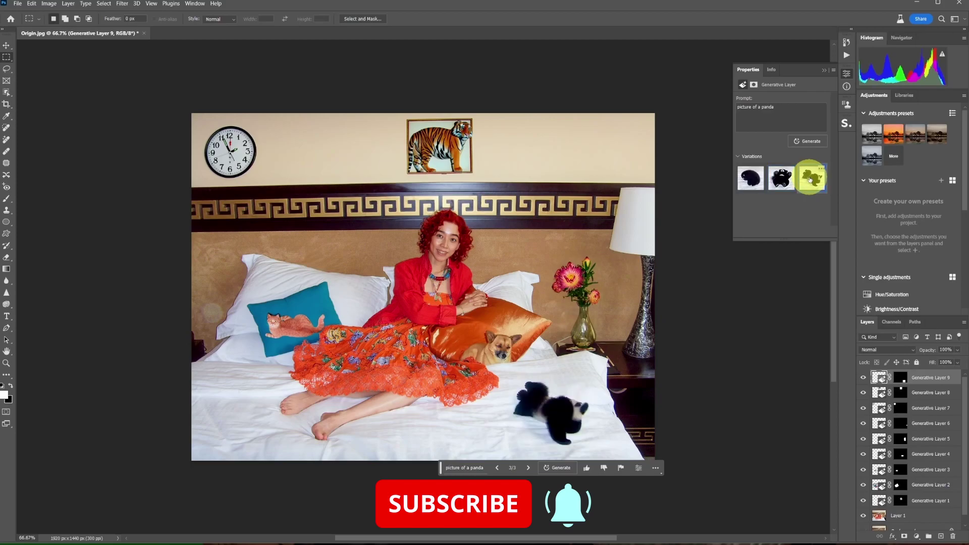
{"action": "left_click", "coordinate": [809, 141]}
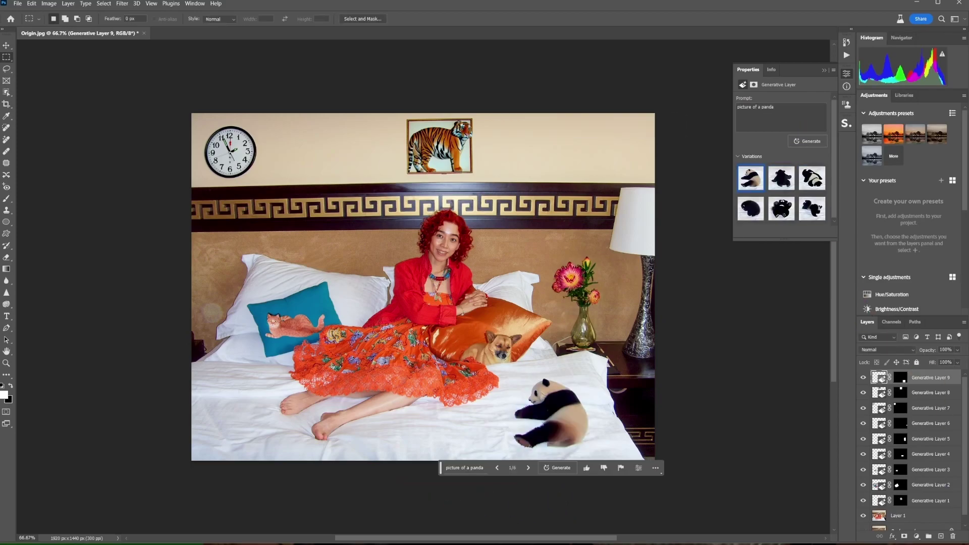
- Select an upright ellipse on the bedding beside the woman's feet, in the photo's lower left corner, and generate "flowers" in it
{"action": "right_click", "coordinate": [7, 57]}
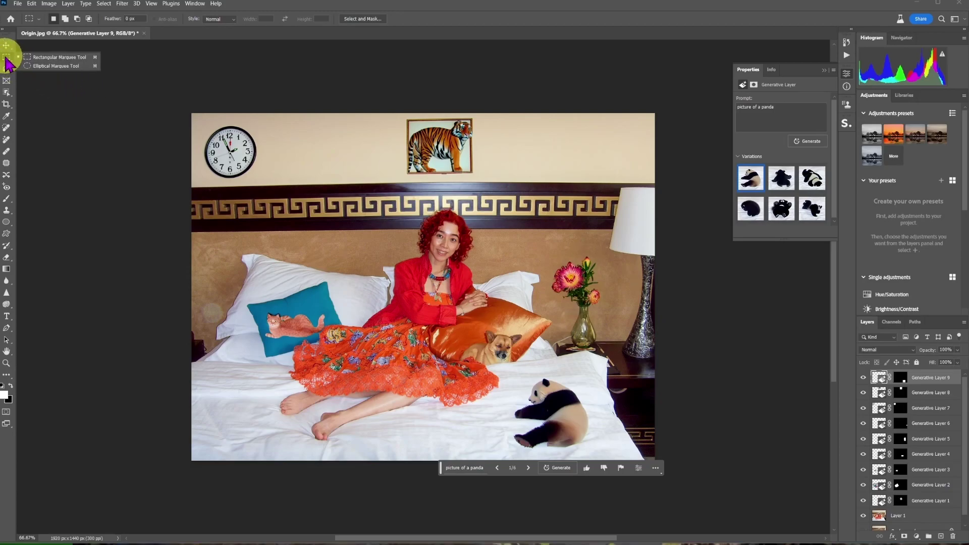
{"action": "left_click", "coordinate": [44, 66]}
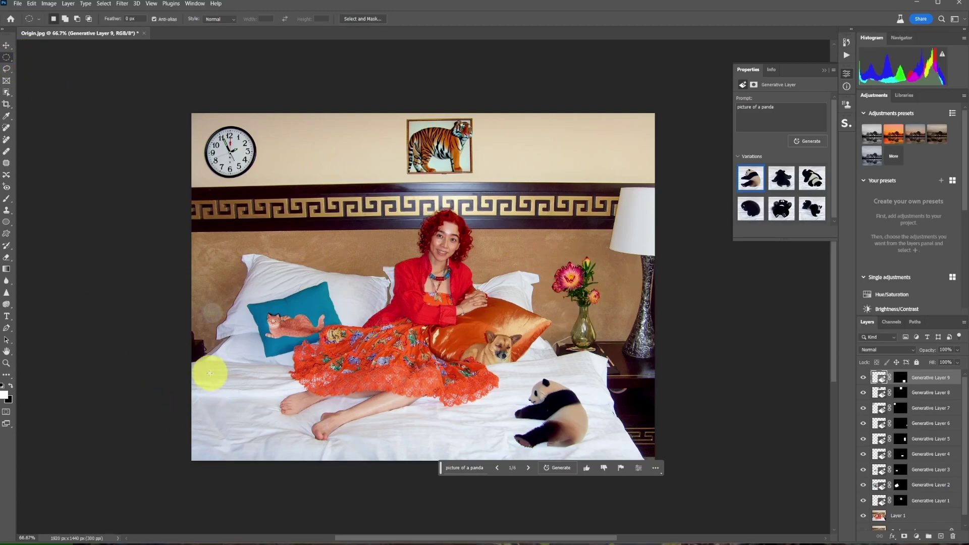
{"action": "left_click_drag", "start_coordinate": [204, 376], "coordinate": [267, 456]}
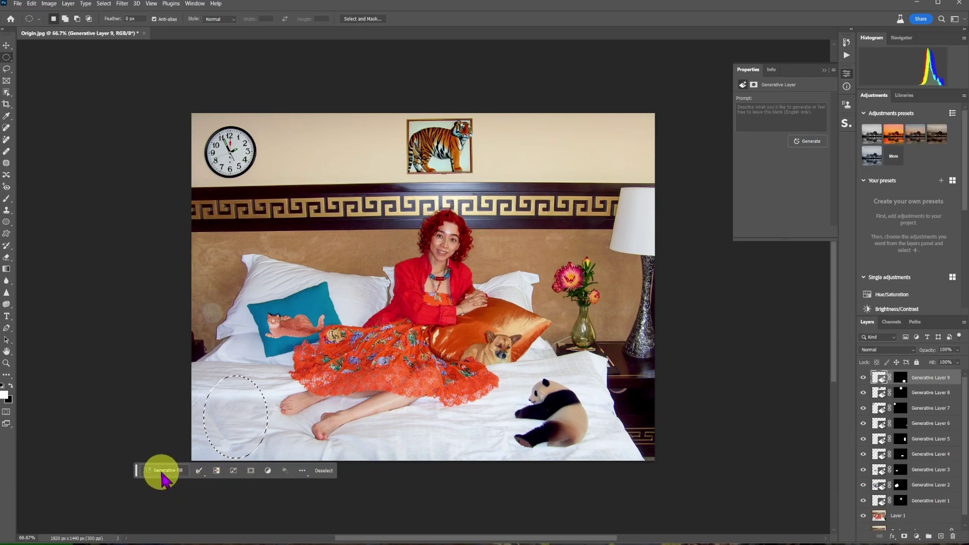
{"action": "left_click", "coordinate": [165, 470]}
{"action": "type", "text": "flowers"}
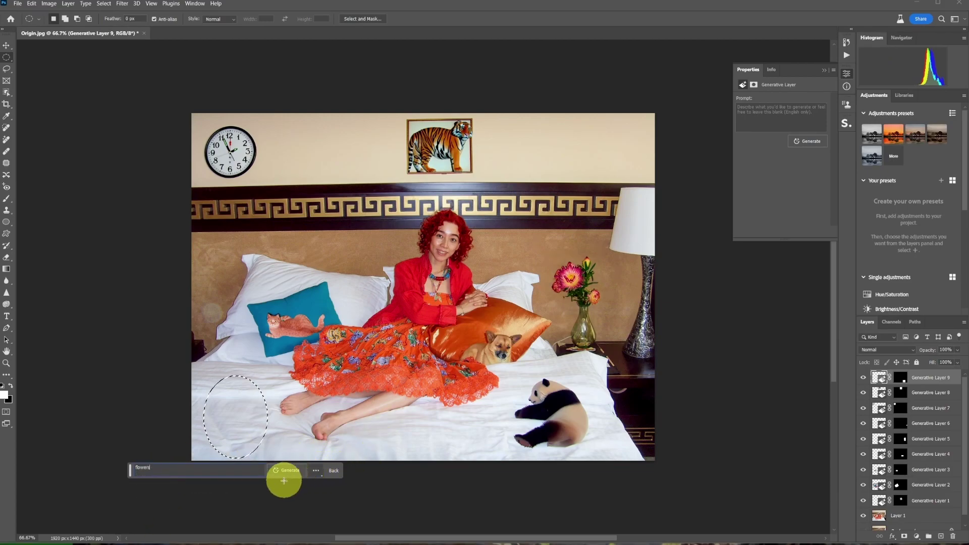
{"action": "left_click", "coordinate": [290, 474]}
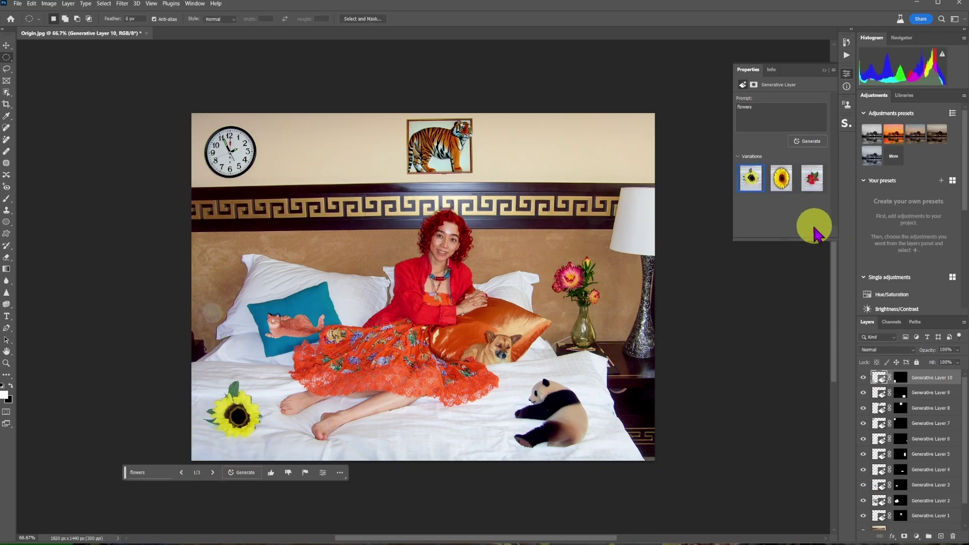
- Compare the flower variations, generate another set and choose the single red lily, the second variation
{"action": "left_click", "coordinate": [783, 183]}
{"action": "left_click", "coordinate": [811, 179]}
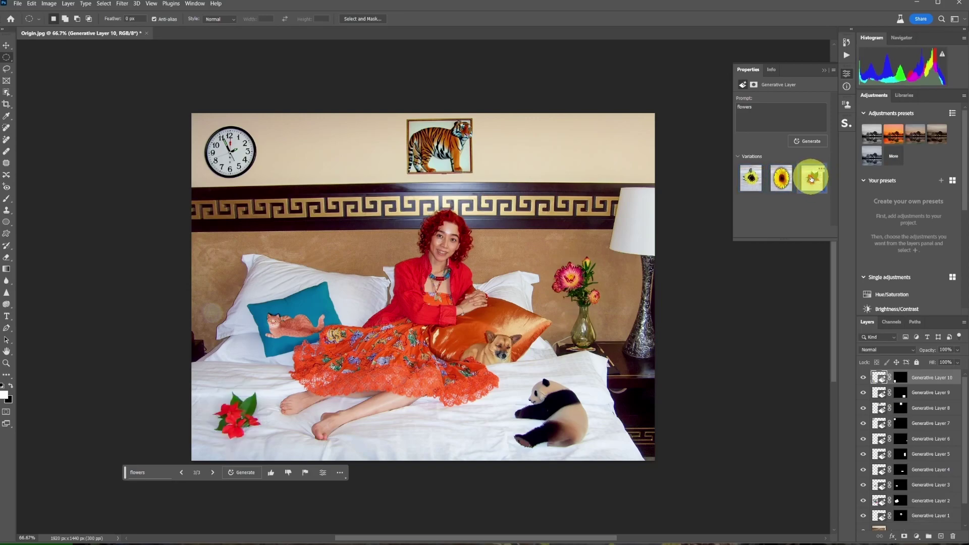
{"action": "left_click", "coordinate": [809, 146]}
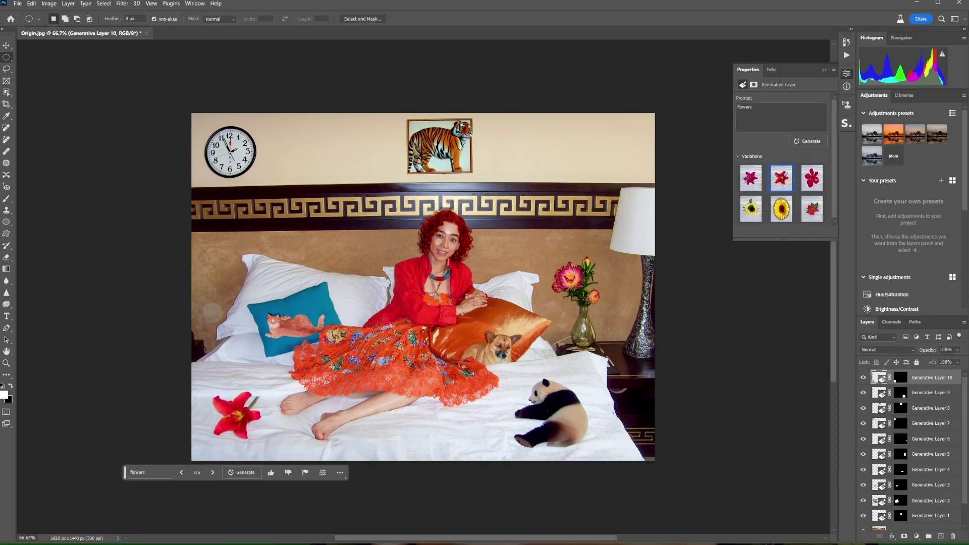